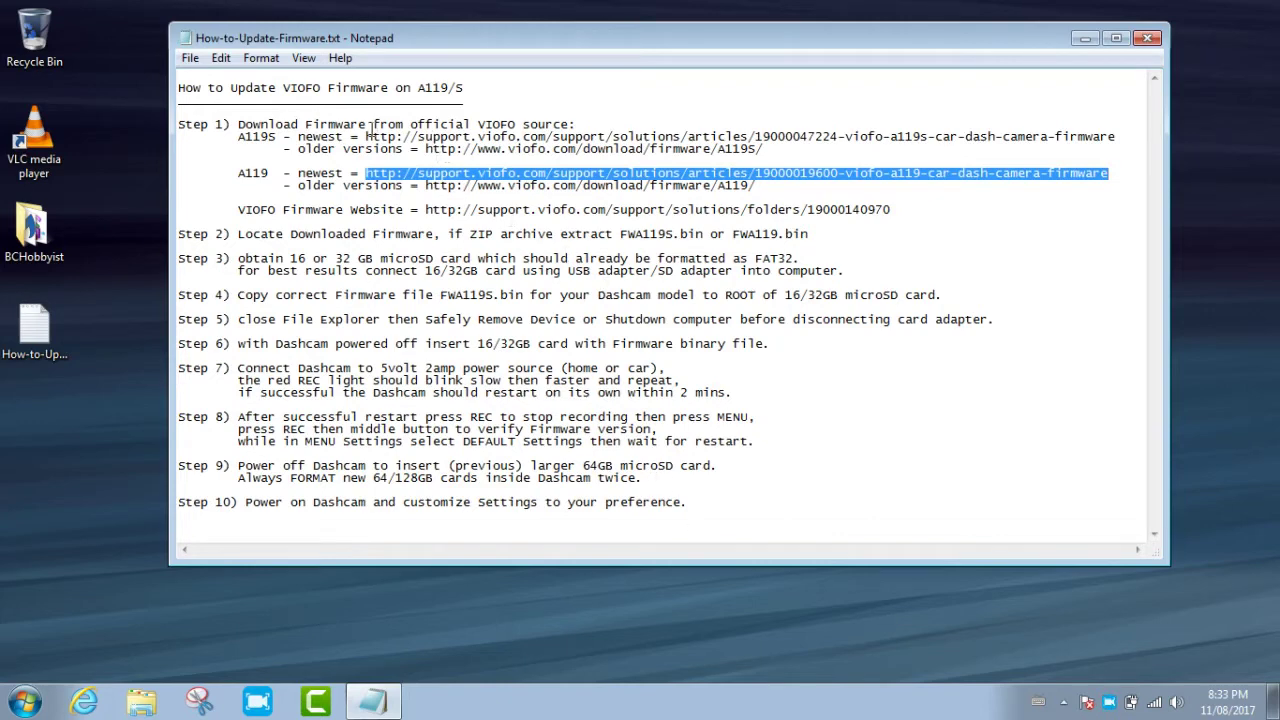
Copy the newest A119S firmware link from the text notes and load that page in Internet Explorer.
{"action": "left_click_drag", "start_coordinate": [366, 136], "coordinate": [1118, 137]}
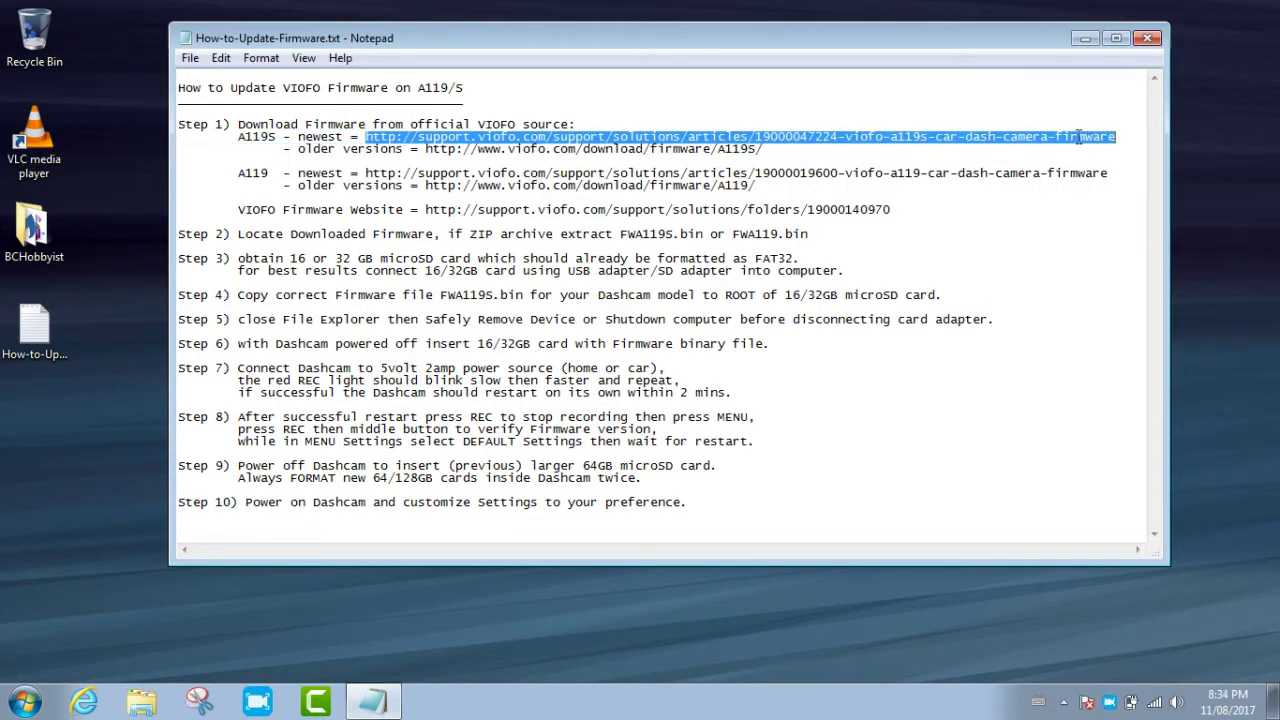
{"action": "right_click", "coordinate": [1078, 136]}
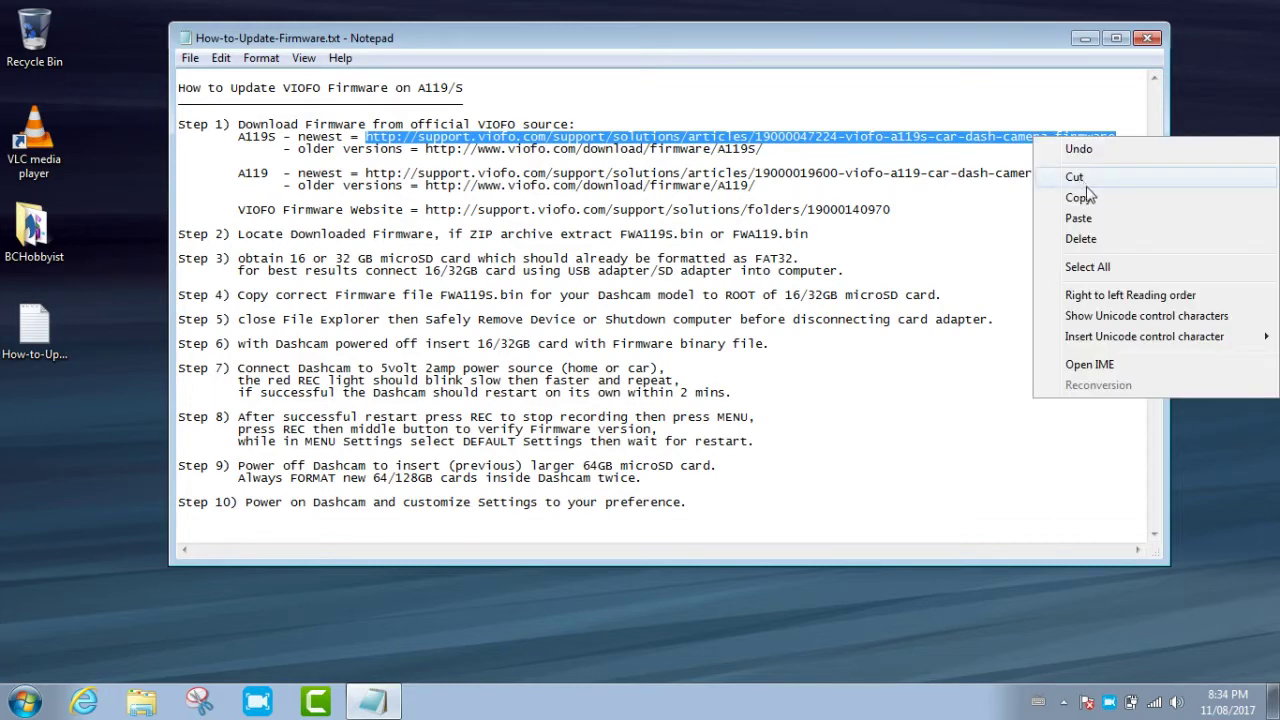
{"action": "left_click", "coordinate": [1094, 202]}
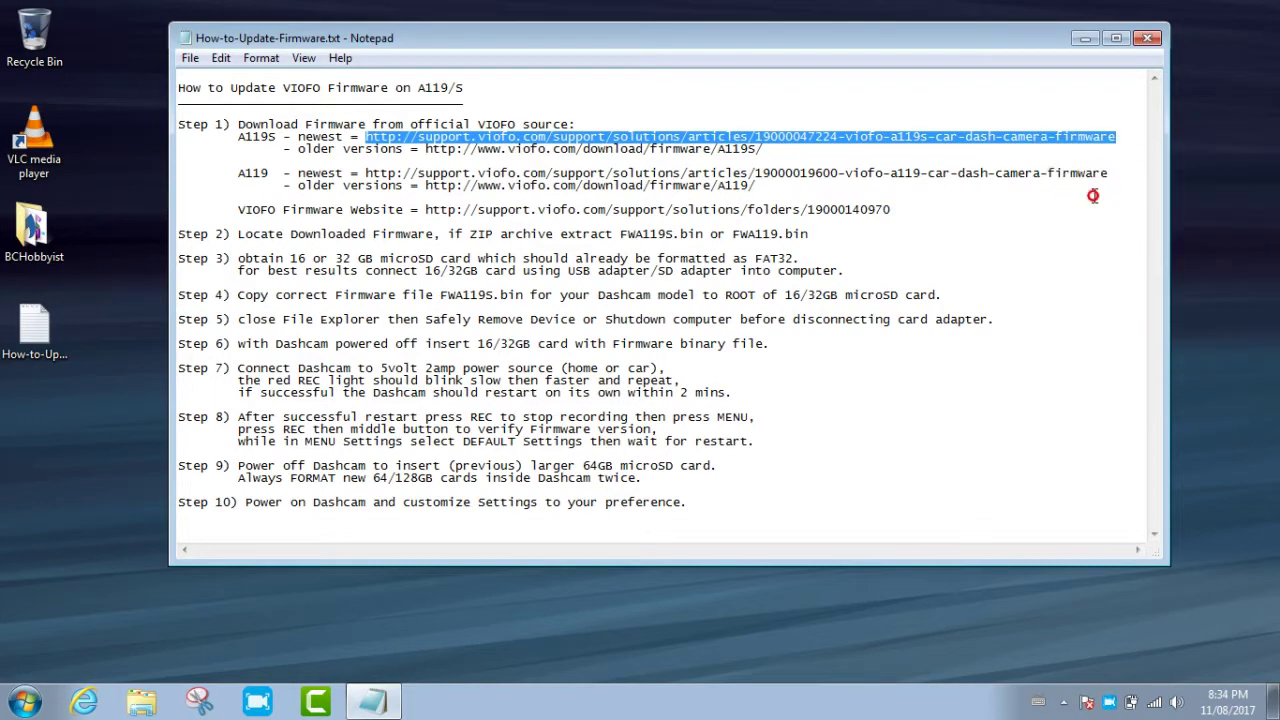
{"action": "left_click", "coordinate": [86, 702]}
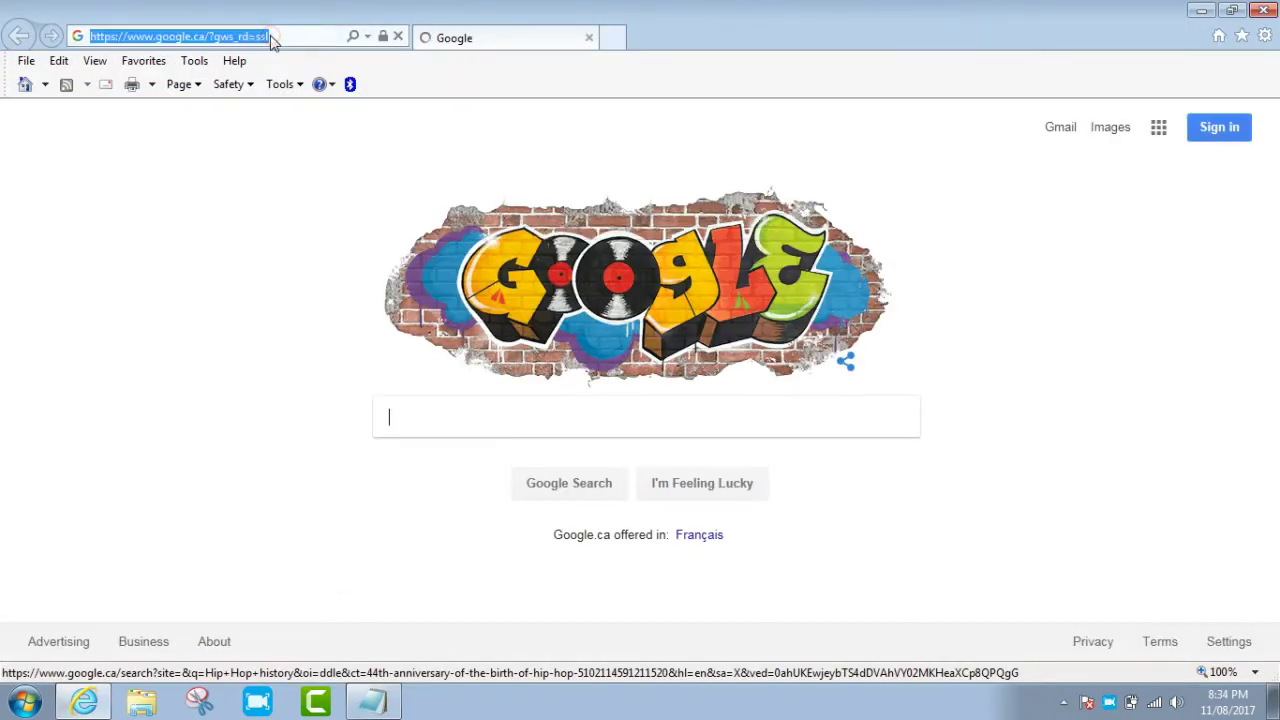
{"action": "right_click", "coordinate": [270, 37]}
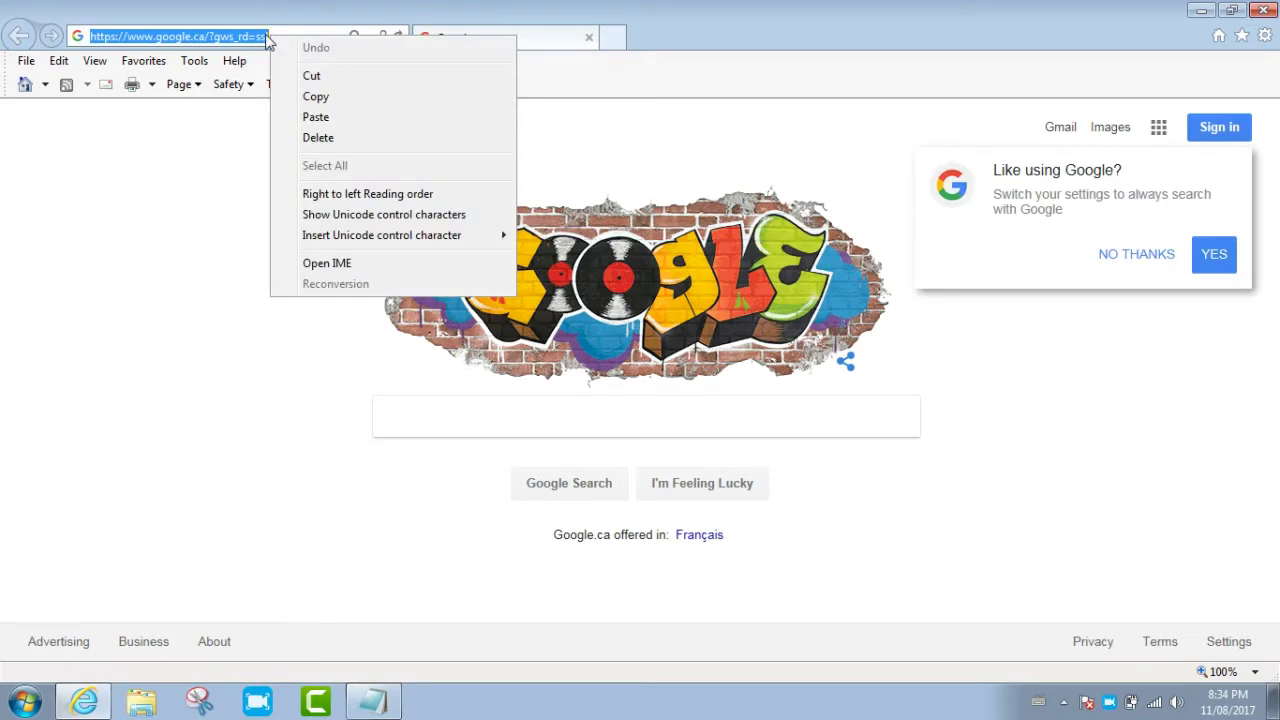
{"action": "left_click", "coordinate": [315, 117]}
{"action": "key", "text": "Return"}
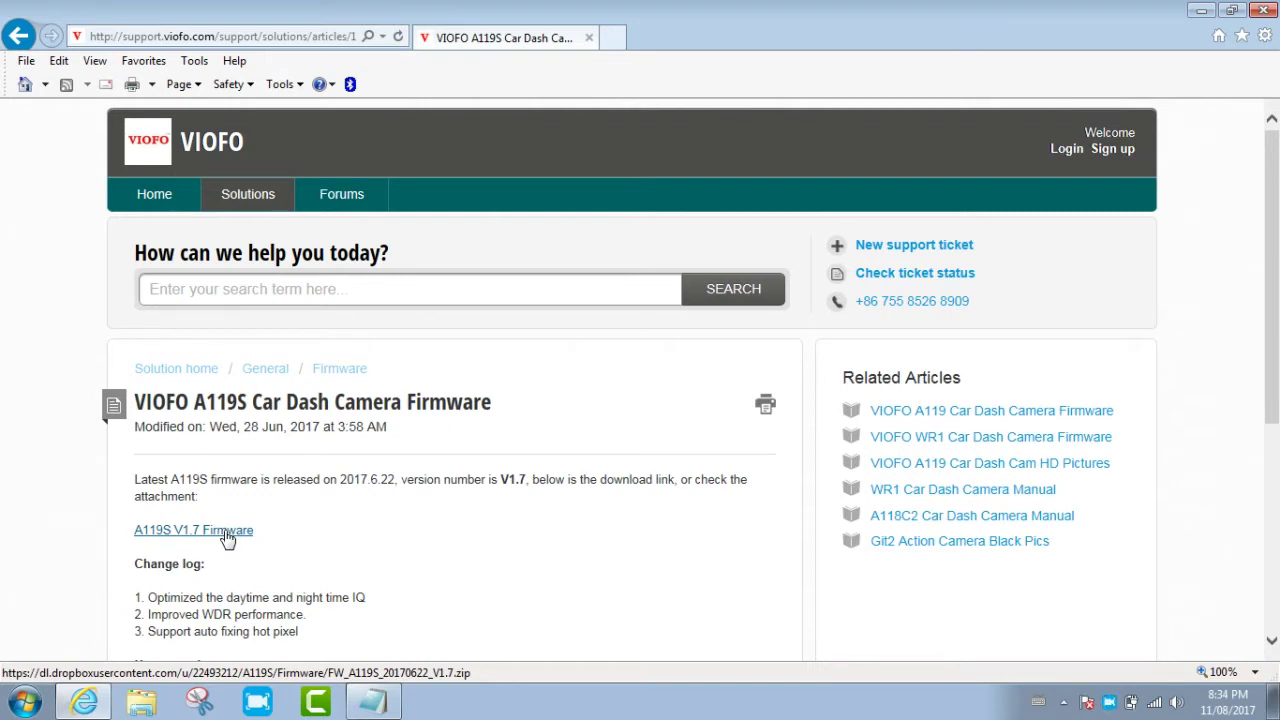
Save the linked A119S V1.7 firmware archive FW_A119S_20170622_V1.7.zip to the Downloads folder and dismiss the download notice.
{"action": "right_click", "coordinate": [228, 538]}
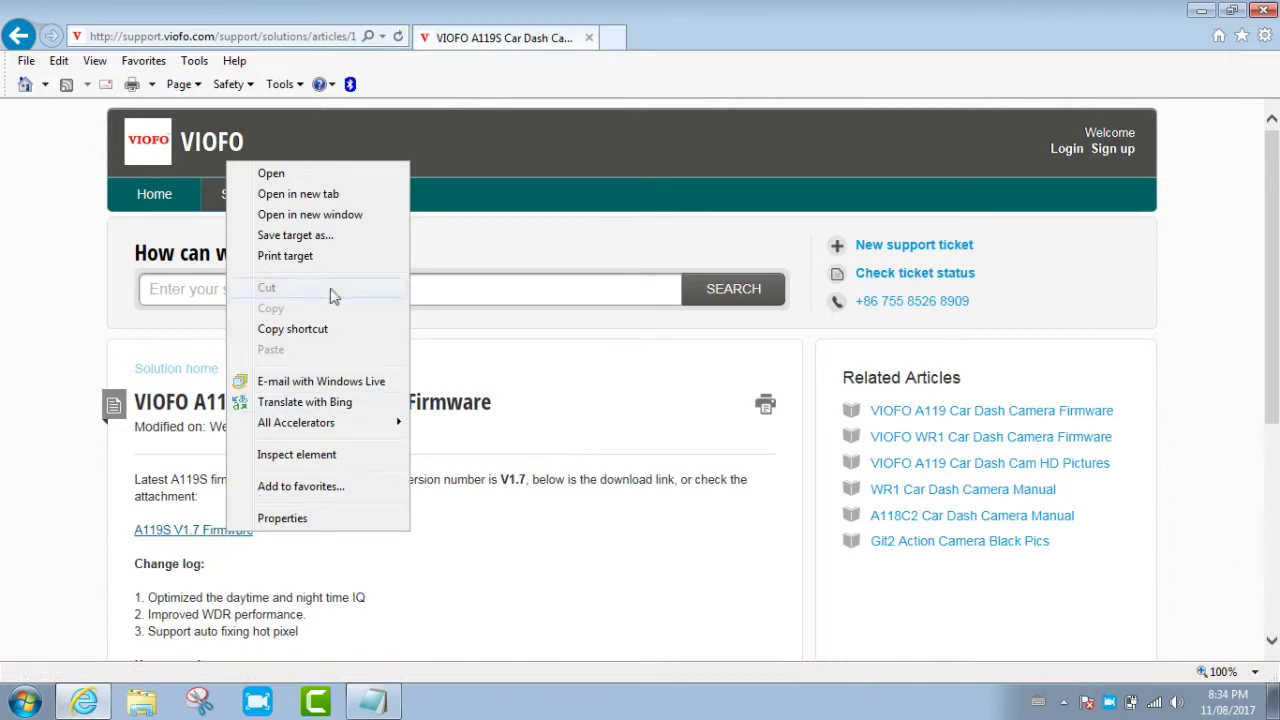
{"action": "left_click", "coordinate": [322, 236]}
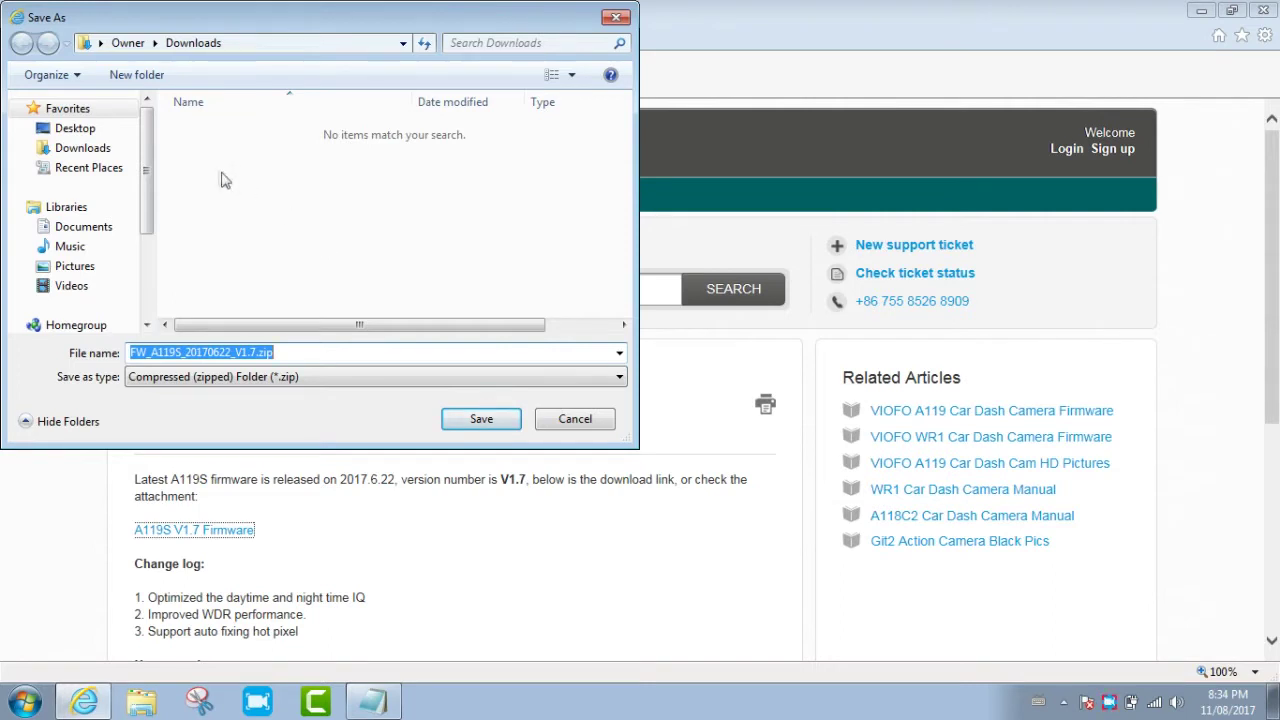
{"action": "left_click", "coordinate": [101, 130]}
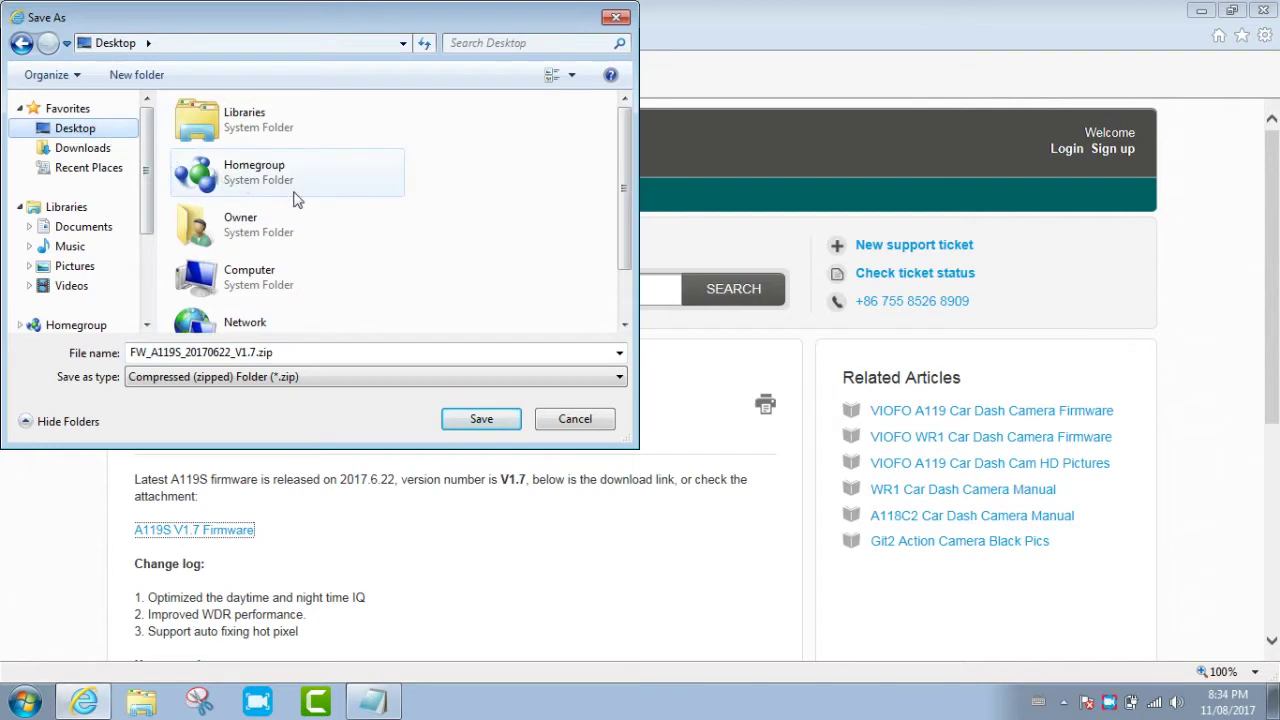
{"action": "left_click", "coordinate": [107, 151]}
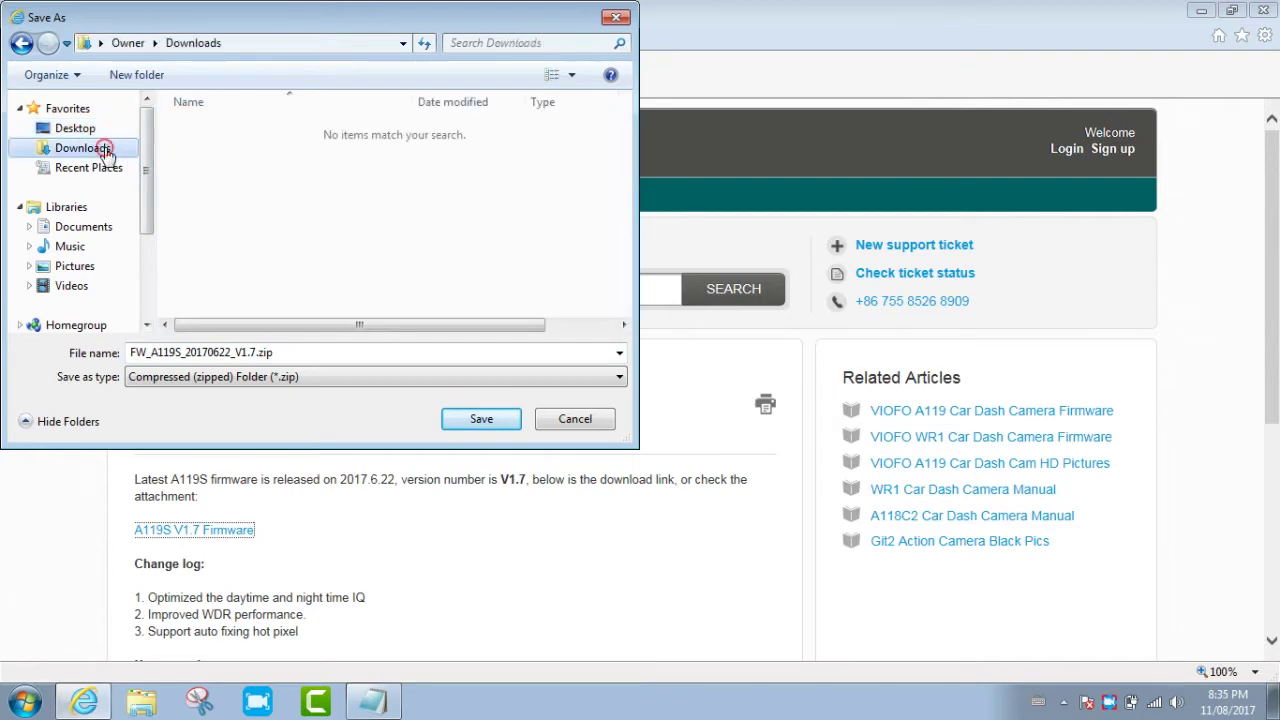
{"action": "left_click", "coordinate": [476, 420]}
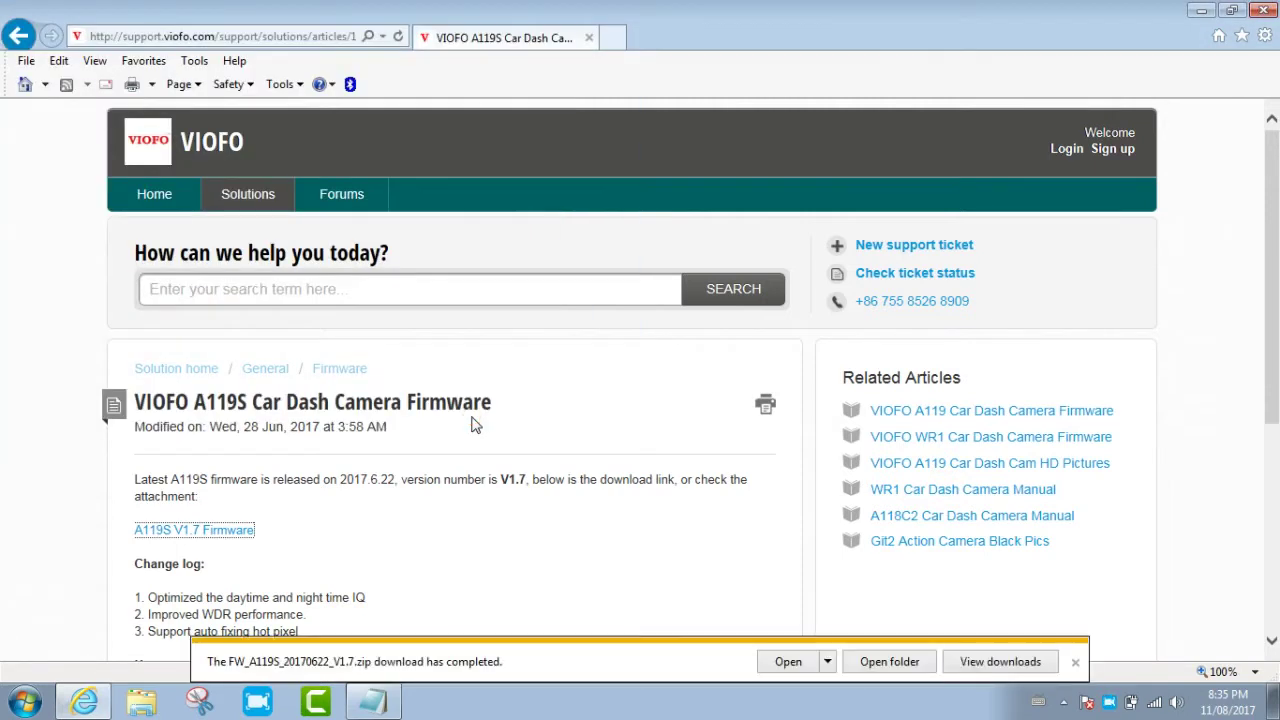
{"action": "left_click", "coordinate": [1076, 664]}
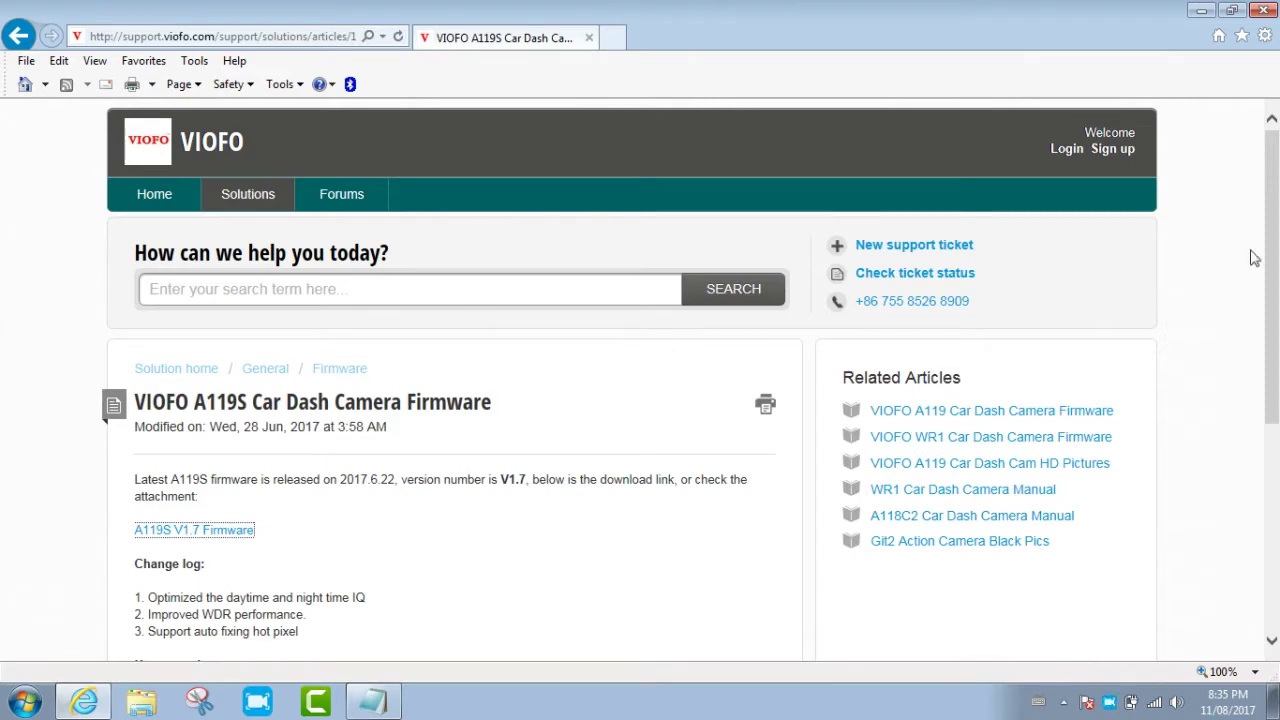
Return to the Notepad instructions, copy the newest A119 firmware link and load that page in Internet Explorer.
{"action": "left_click", "coordinate": [1201, 10]}
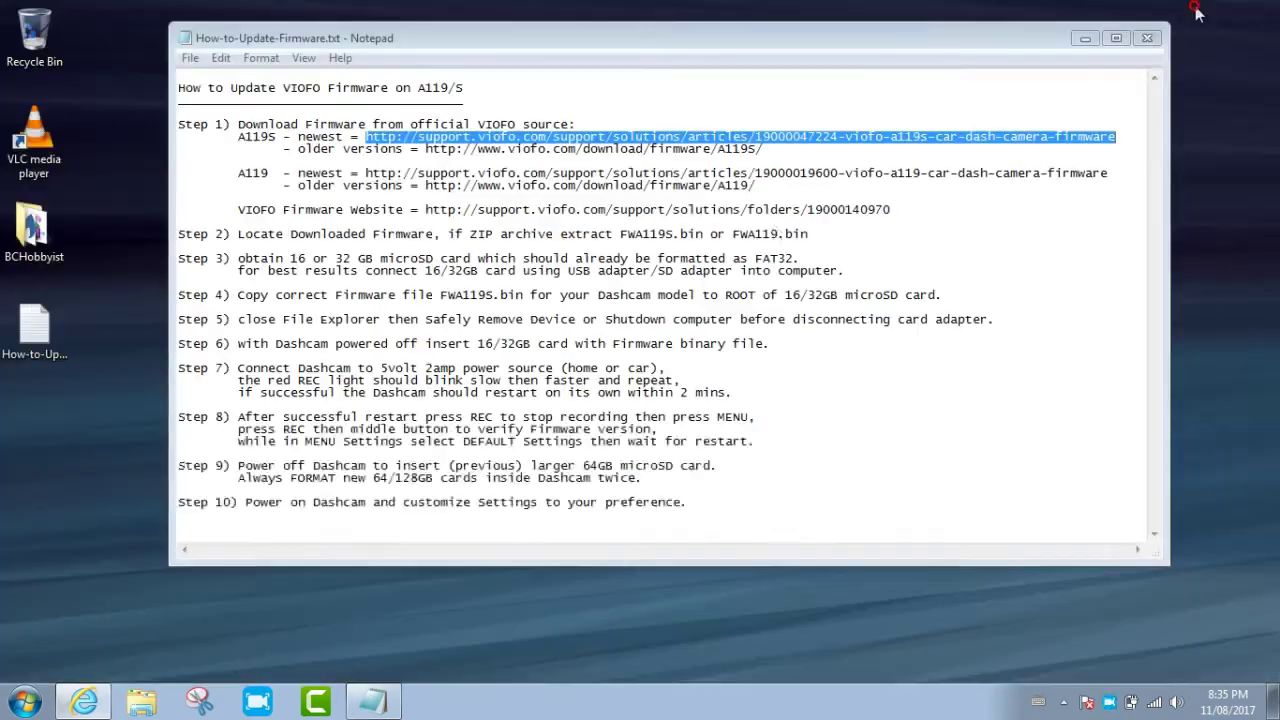
{"action": "left_click", "coordinate": [364, 172]}
{"action": "left_click_drag", "start_coordinate": [364, 172], "coordinate": [1107, 174]}
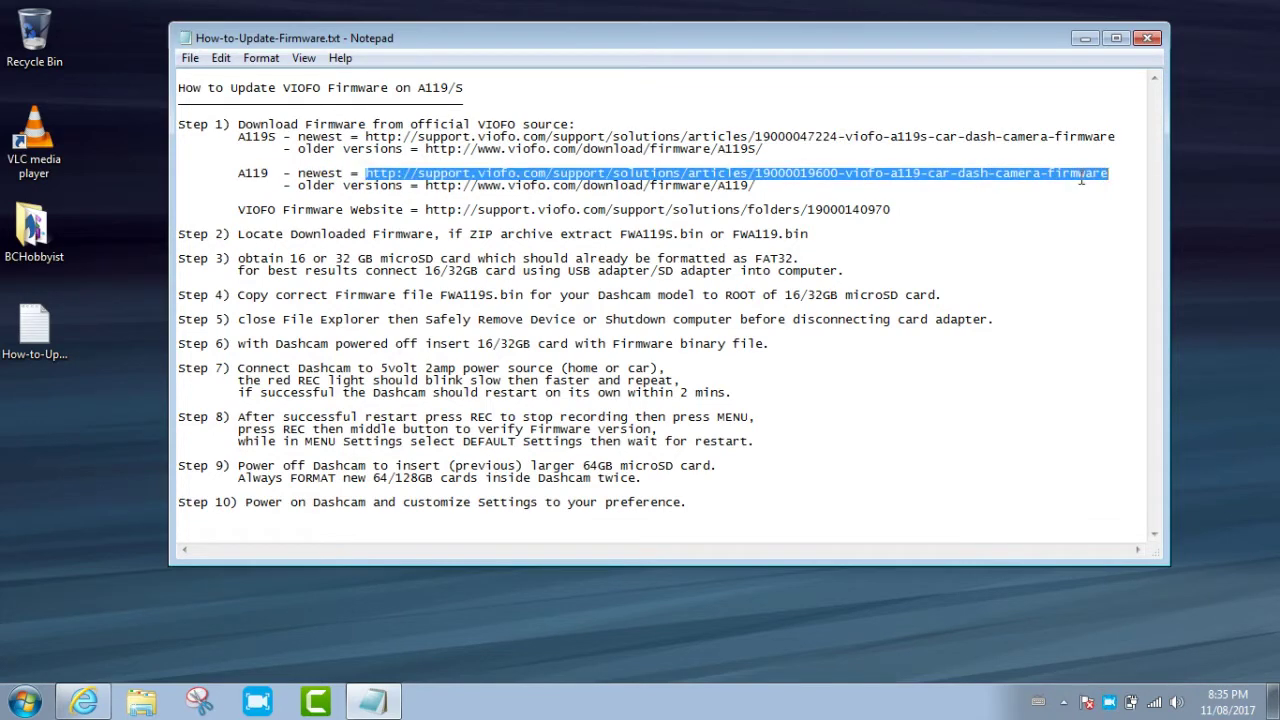
{"action": "right_click", "coordinate": [1081, 178]}
{"action": "left_click", "coordinate": [1103, 236]}
{"action": "left_click", "coordinate": [84, 702]}
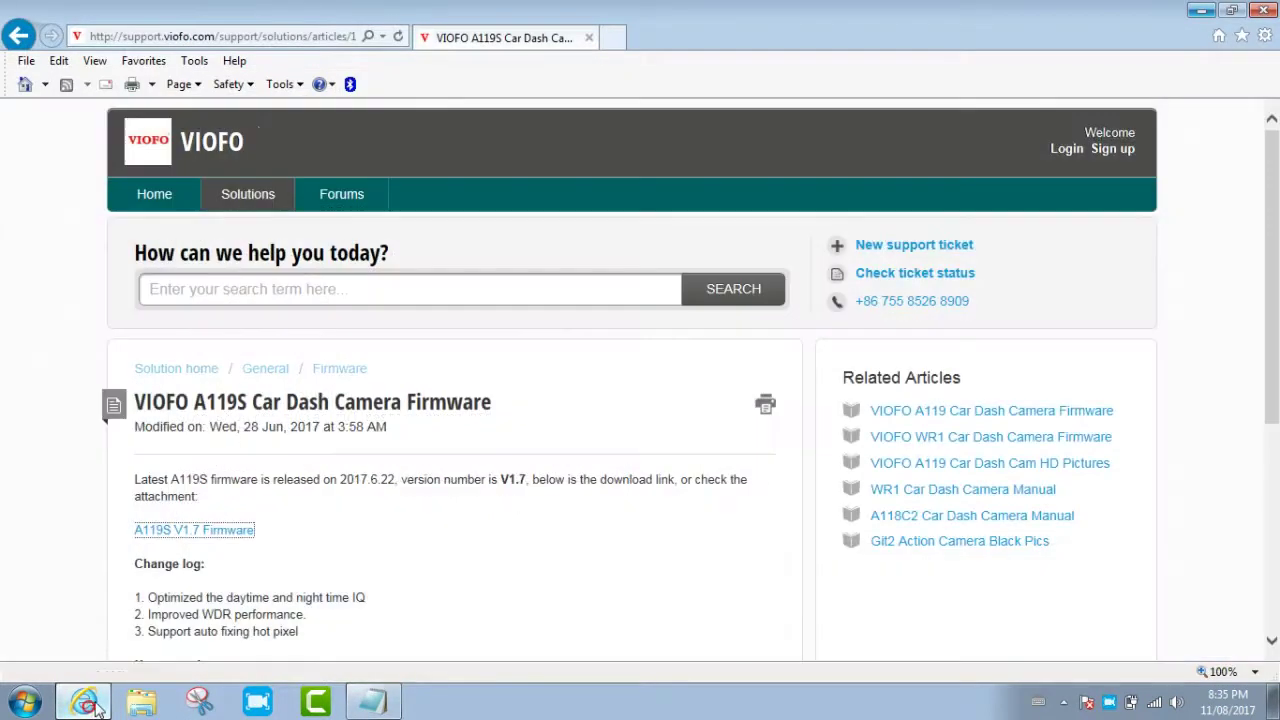
{"action": "left_click", "coordinate": [277, 38]}
{"action": "right_click", "coordinate": [277, 36]}
{"action": "left_click", "coordinate": [342, 100]}
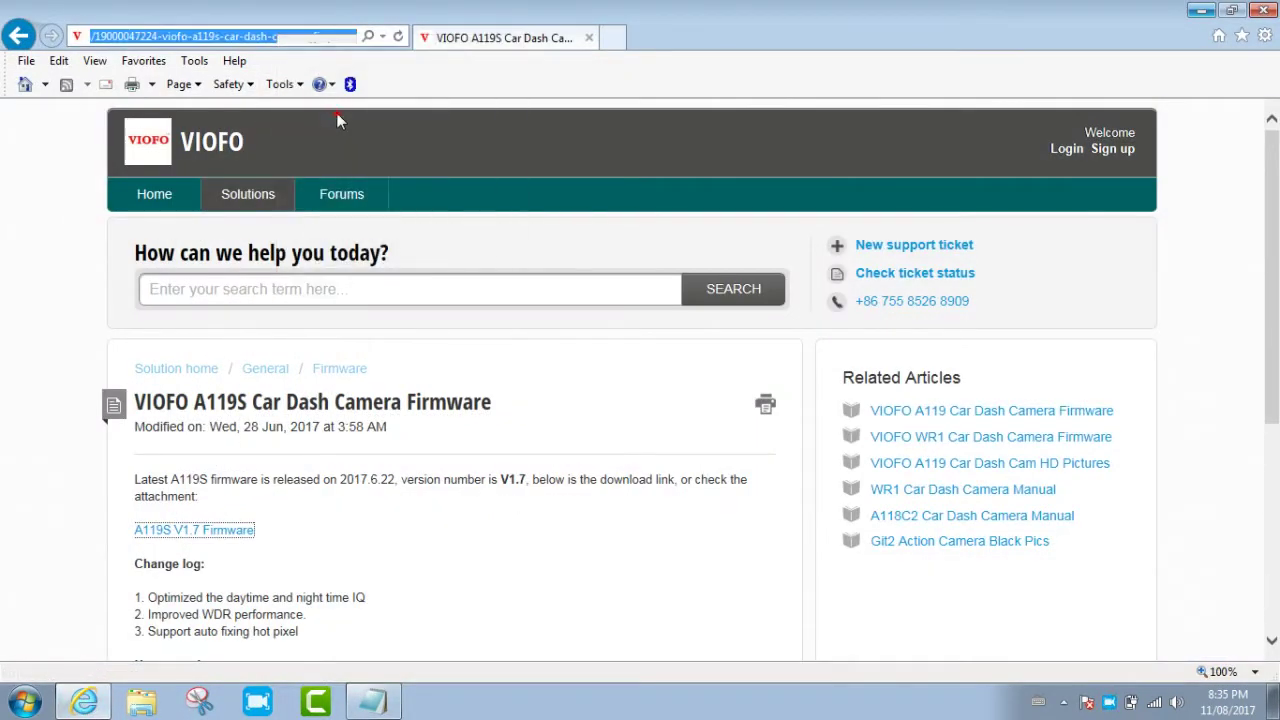
{"action": "key", "text": "ctrl+v"}
{"action": "key", "text": "Return"}
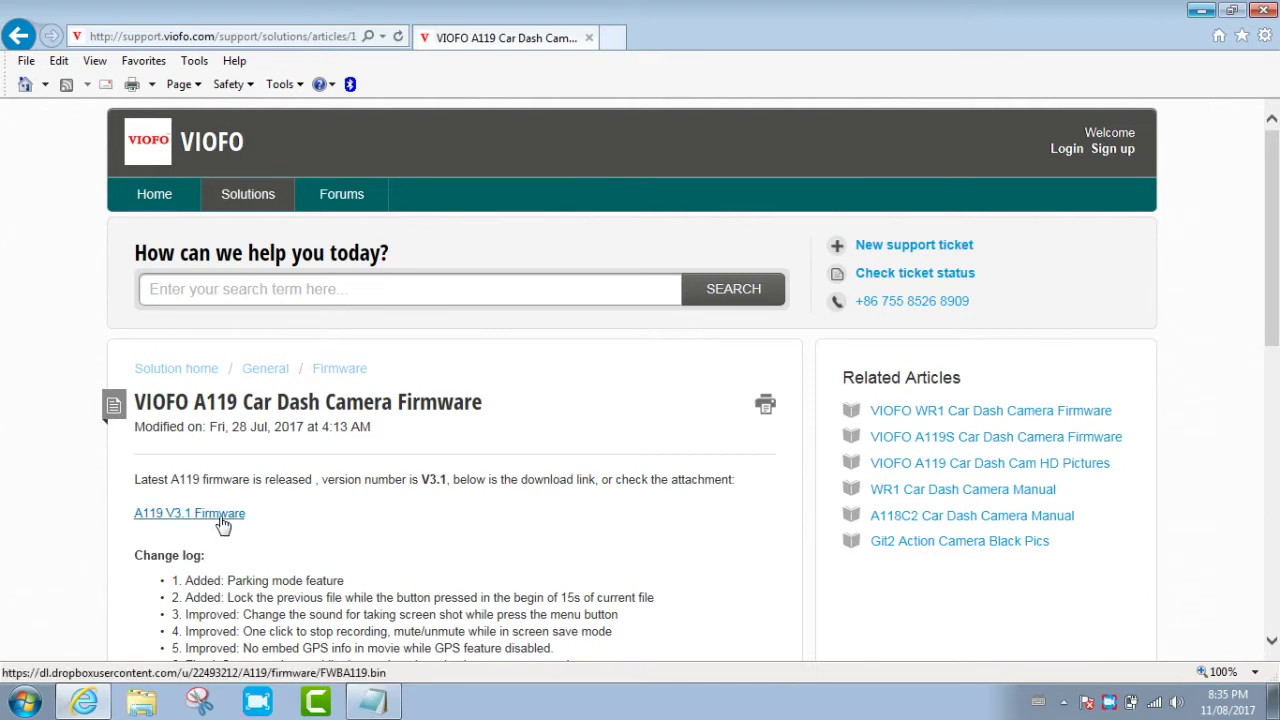
Save the linked A119 V3.1 firmware file FWBA119.bin to the Downloads folder and close the browser.
{"action": "right_click", "coordinate": [224, 523]}
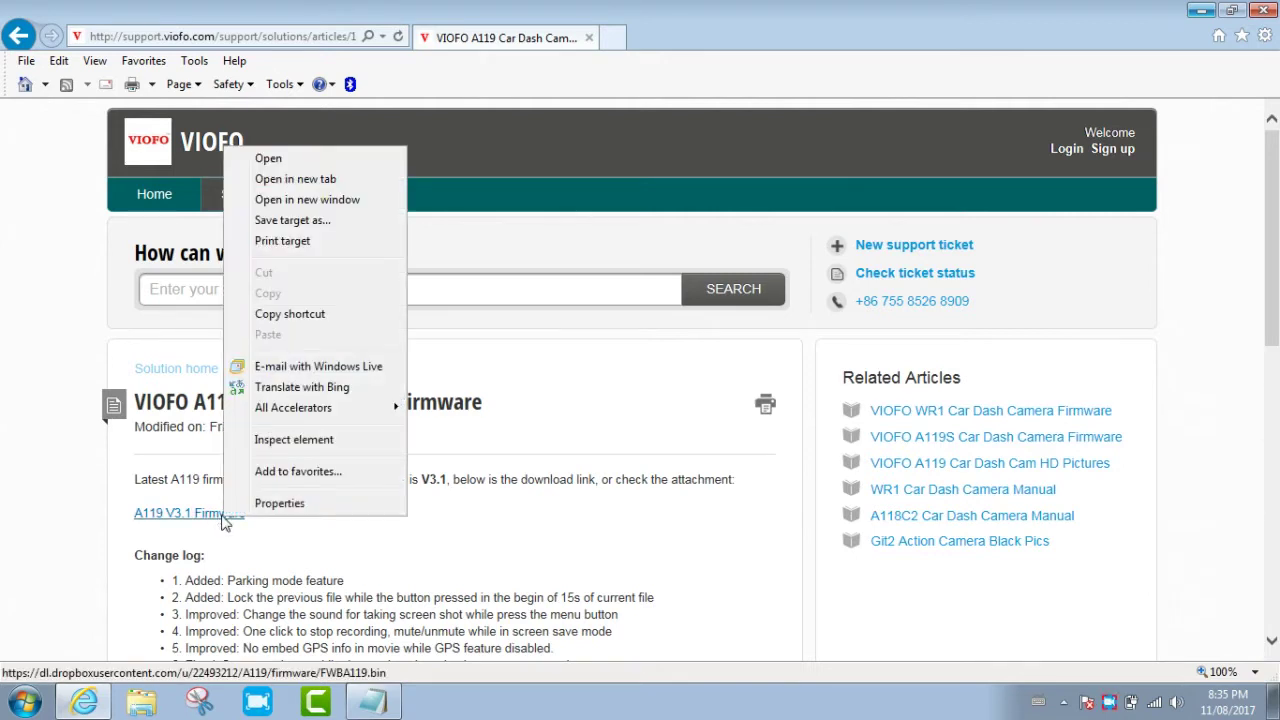
{"action": "left_click", "coordinate": [292, 220]}
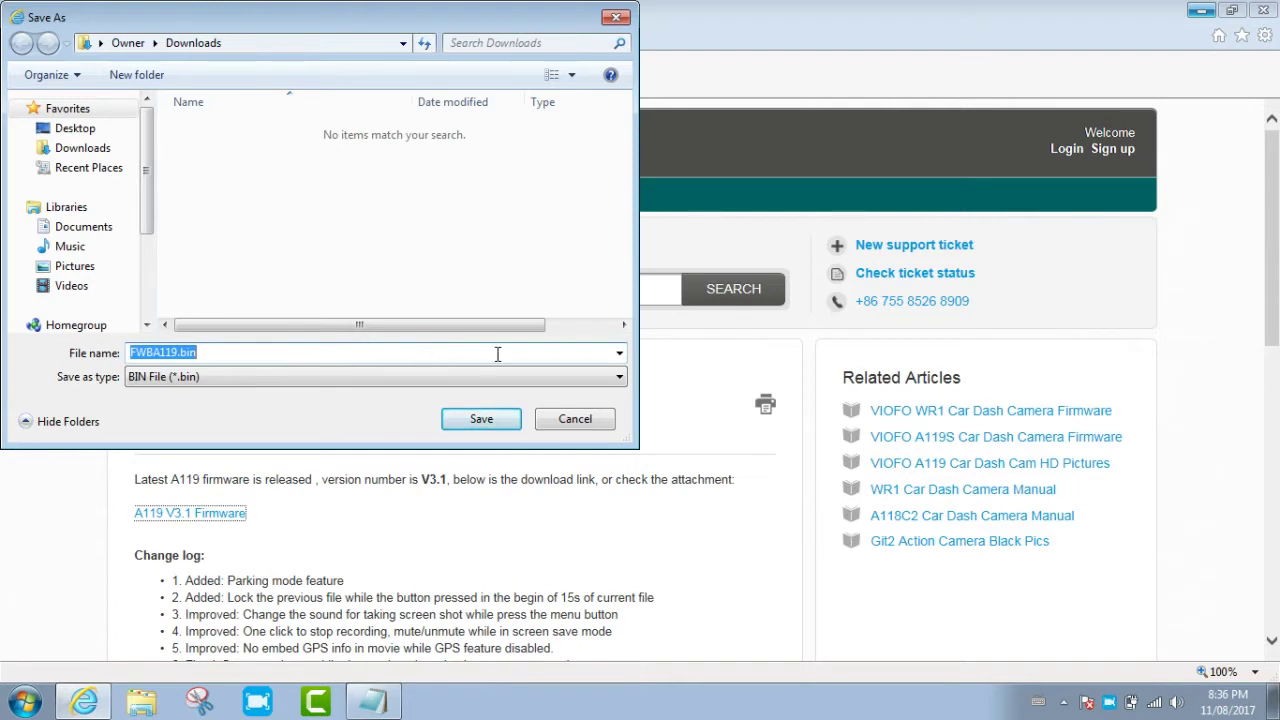
{"action": "left_click", "coordinate": [482, 419]}
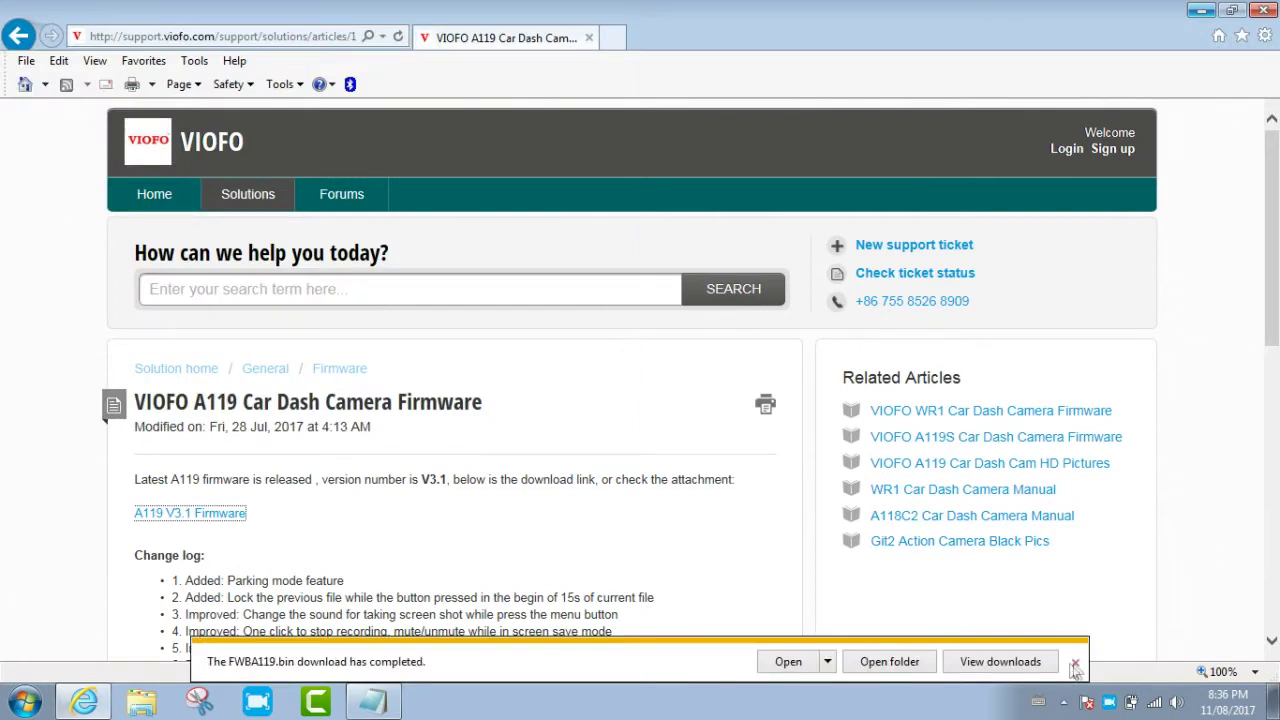
{"action": "left_click", "coordinate": [1071, 661]}
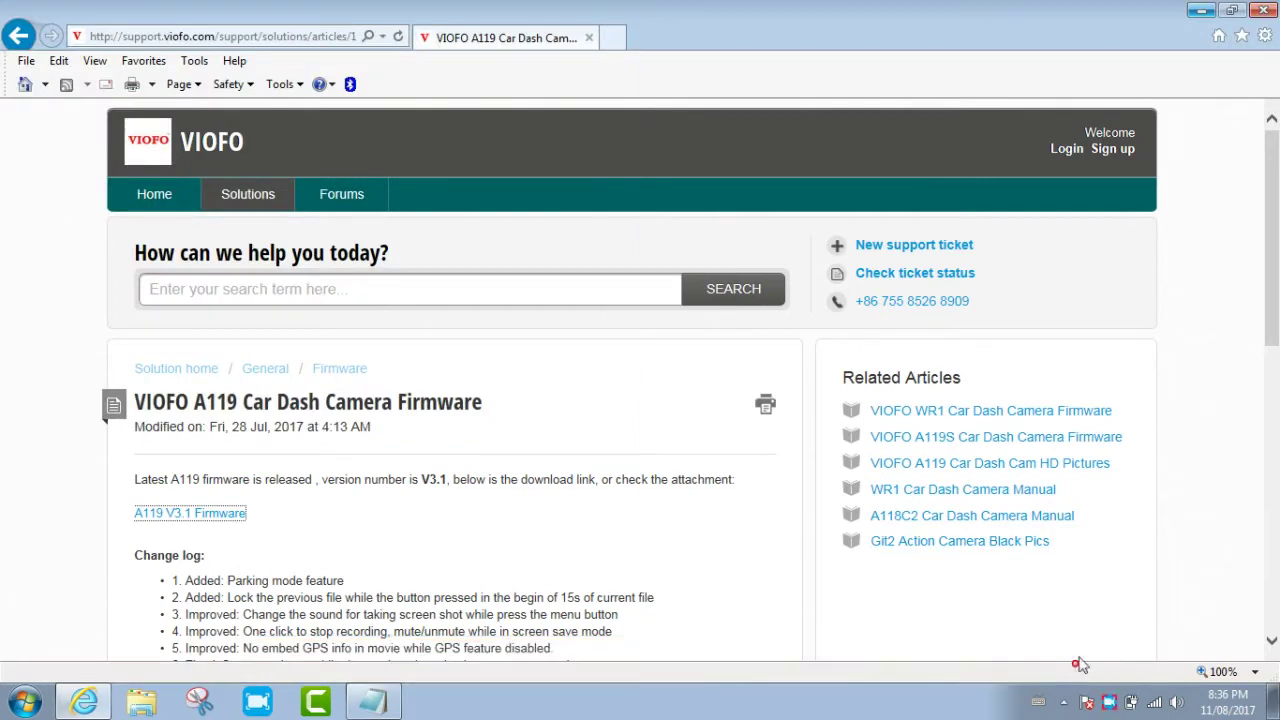
{"action": "left_click", "coordinate": [1263, 12]}
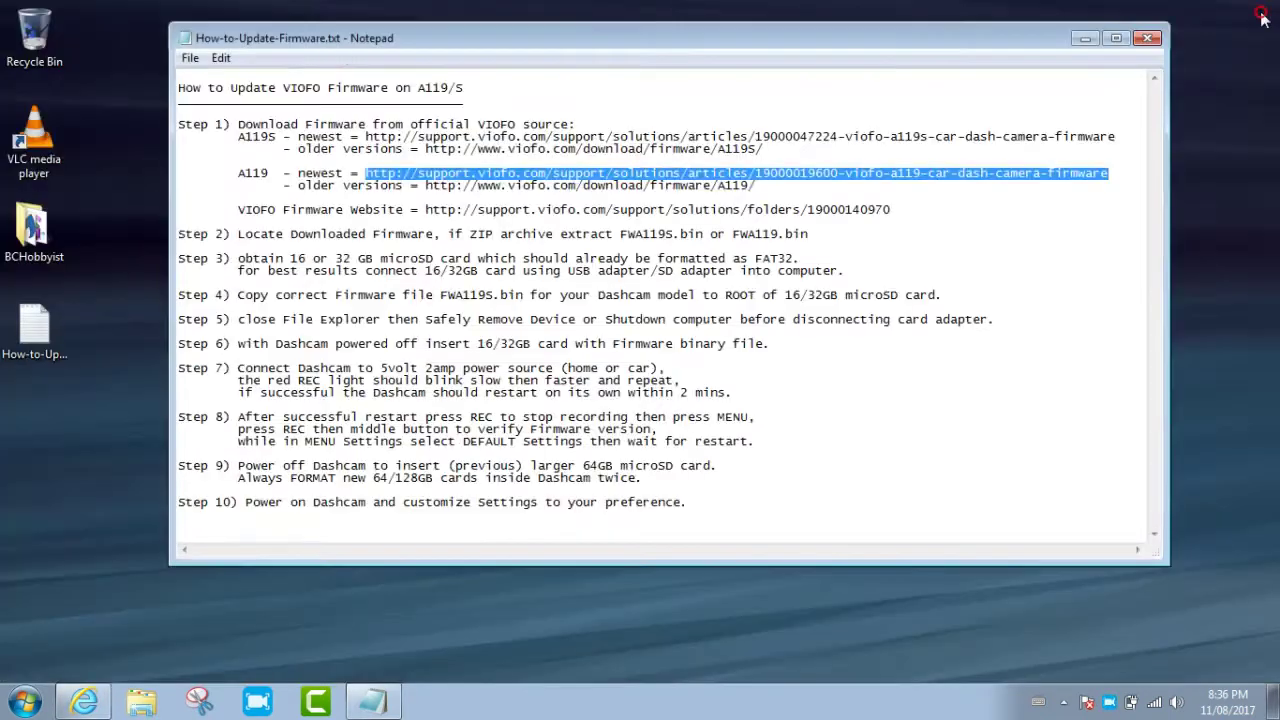
In Windows Explorer, extract FW_A119S_20170622_V1.7.zip from Downloads into a folder of the same name and close the extracted-files window.
{"action": "left_click", "coordinate": [138, 702]}
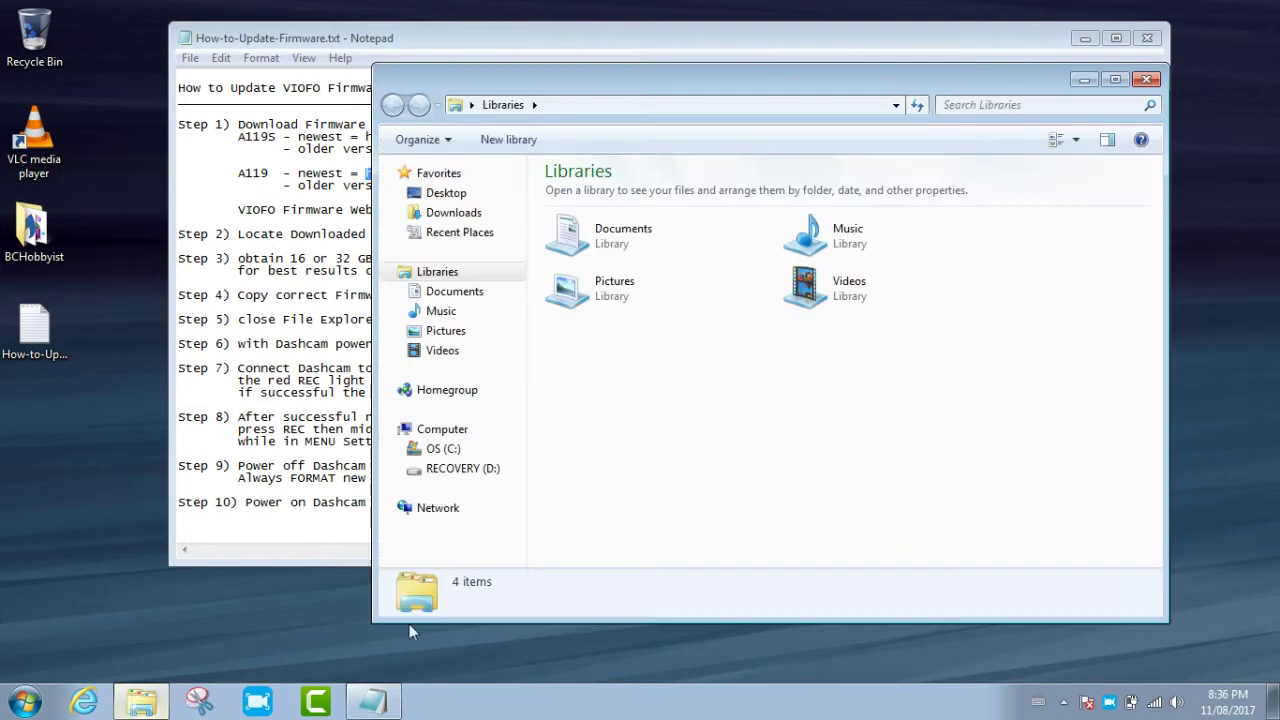
{"action": "left_click", "coordinate": [479, 222]}
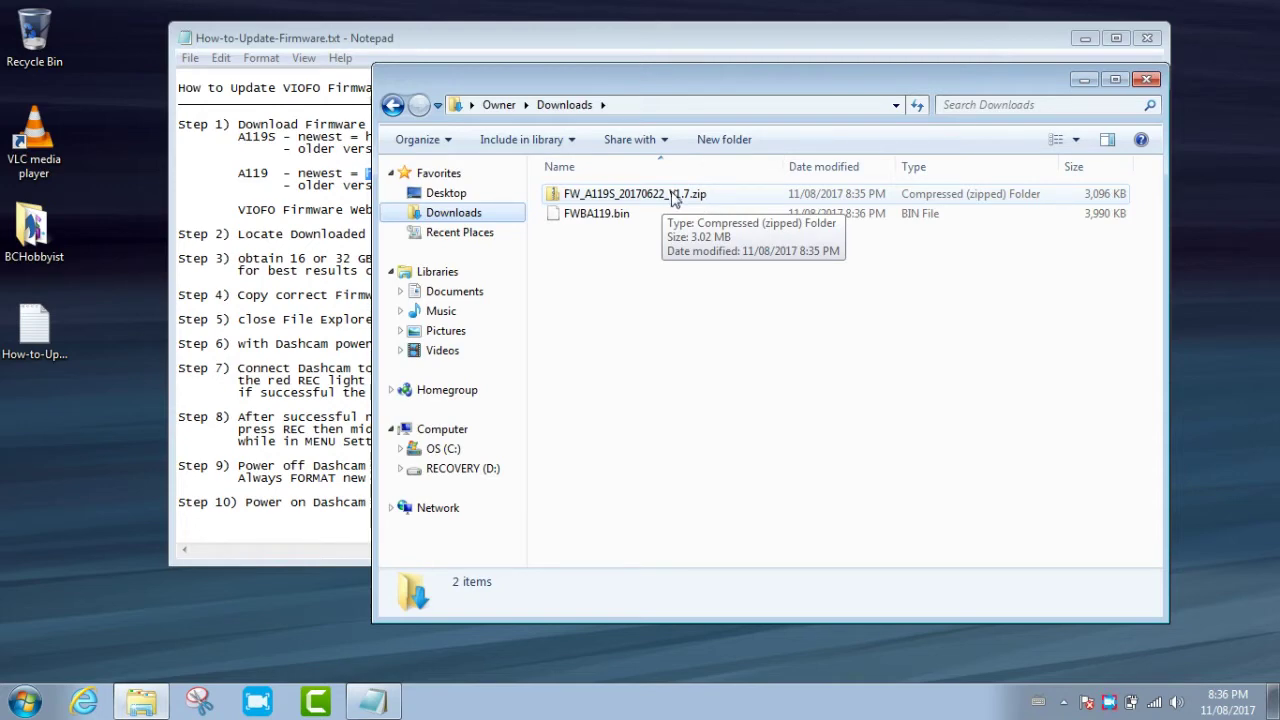
{"action": "double_click", "coordinate": [672, 196]}
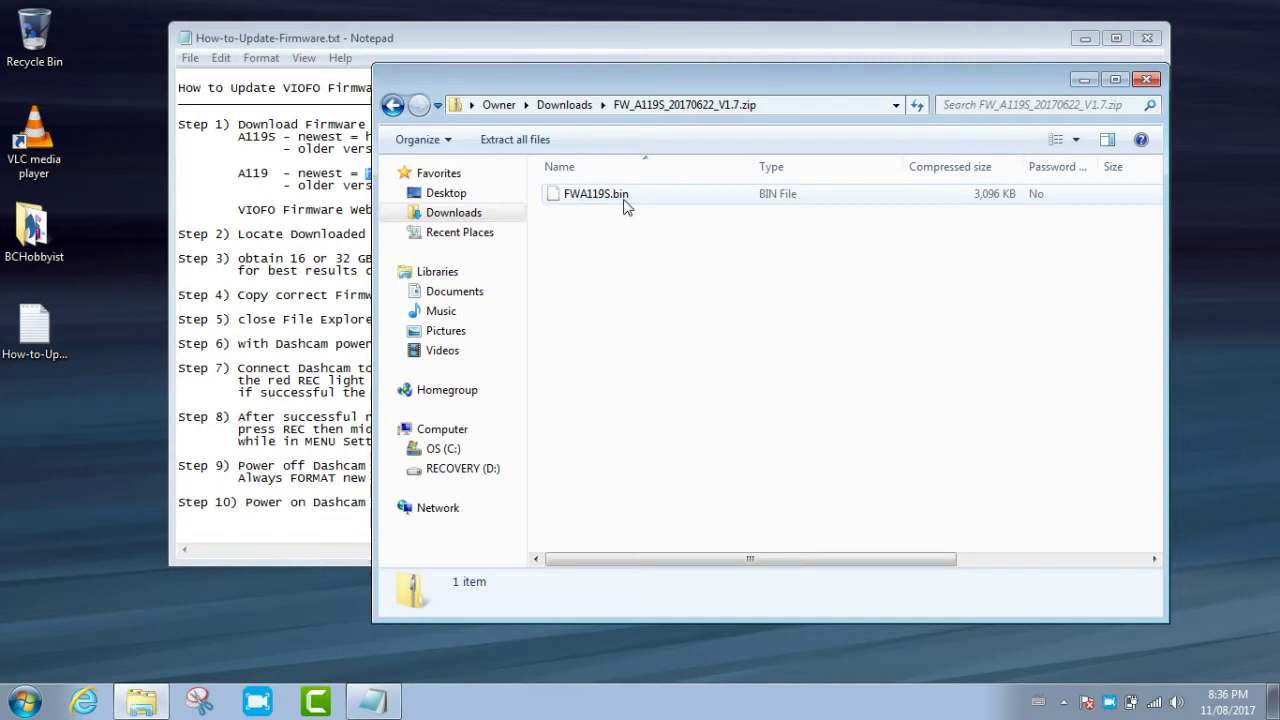
{"action": "left_click", "coordinate": [513, 142]}
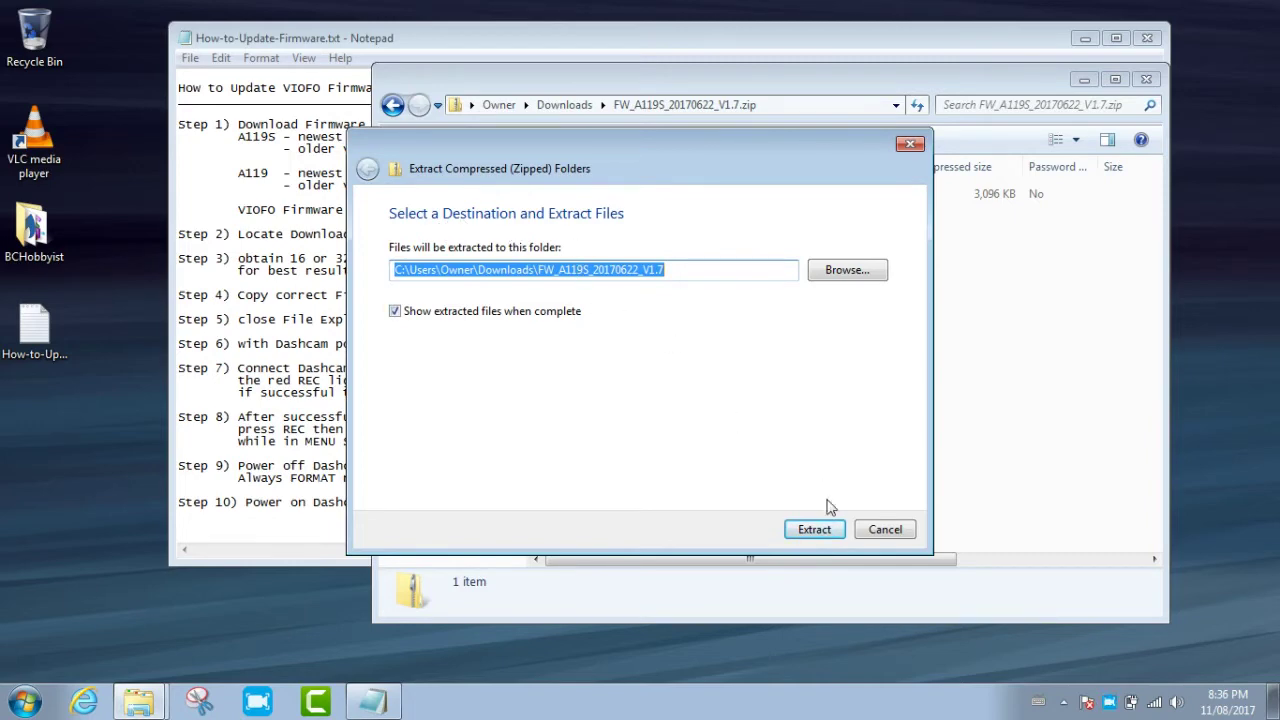
{"action": "left_click", "coordinate": [826, 530]}
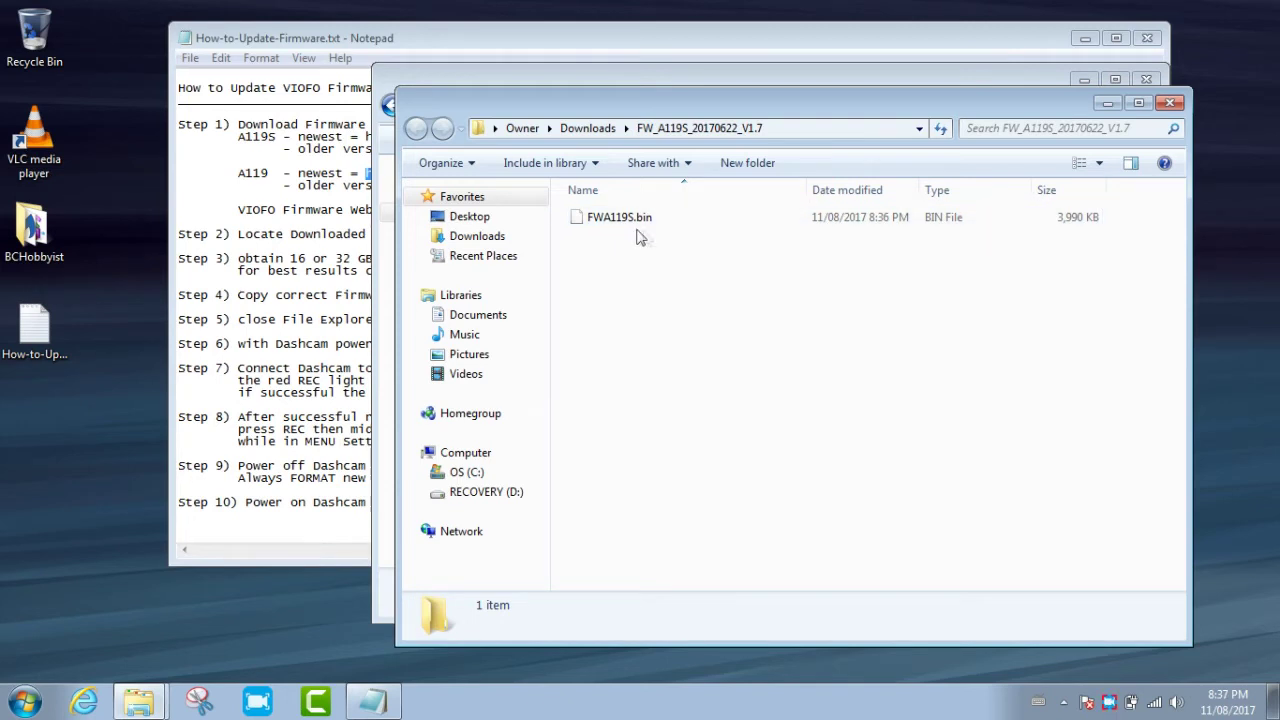
{"action": "left_click", "coordinate": [1172, 104]}
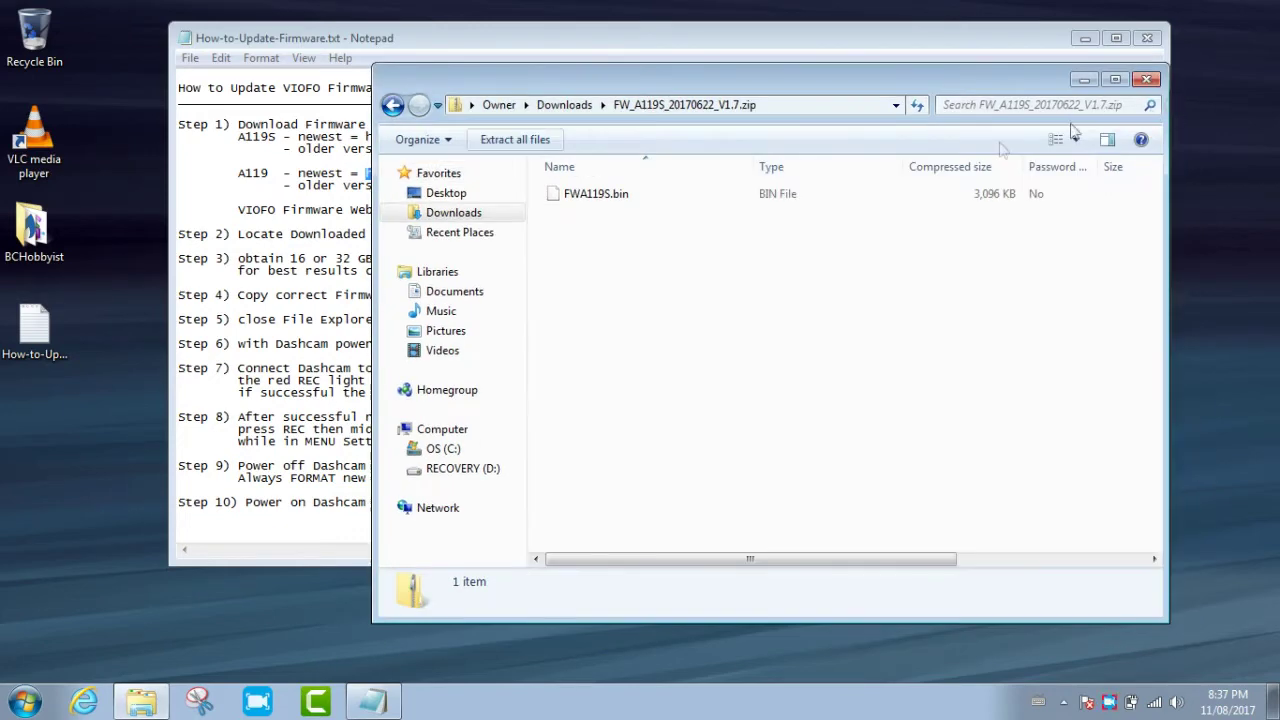
Return to Downloads and open the extracted FW_A119S_20170622_V1.7 folder.
{"action": "left_click", "coordinate": [471, 214]}
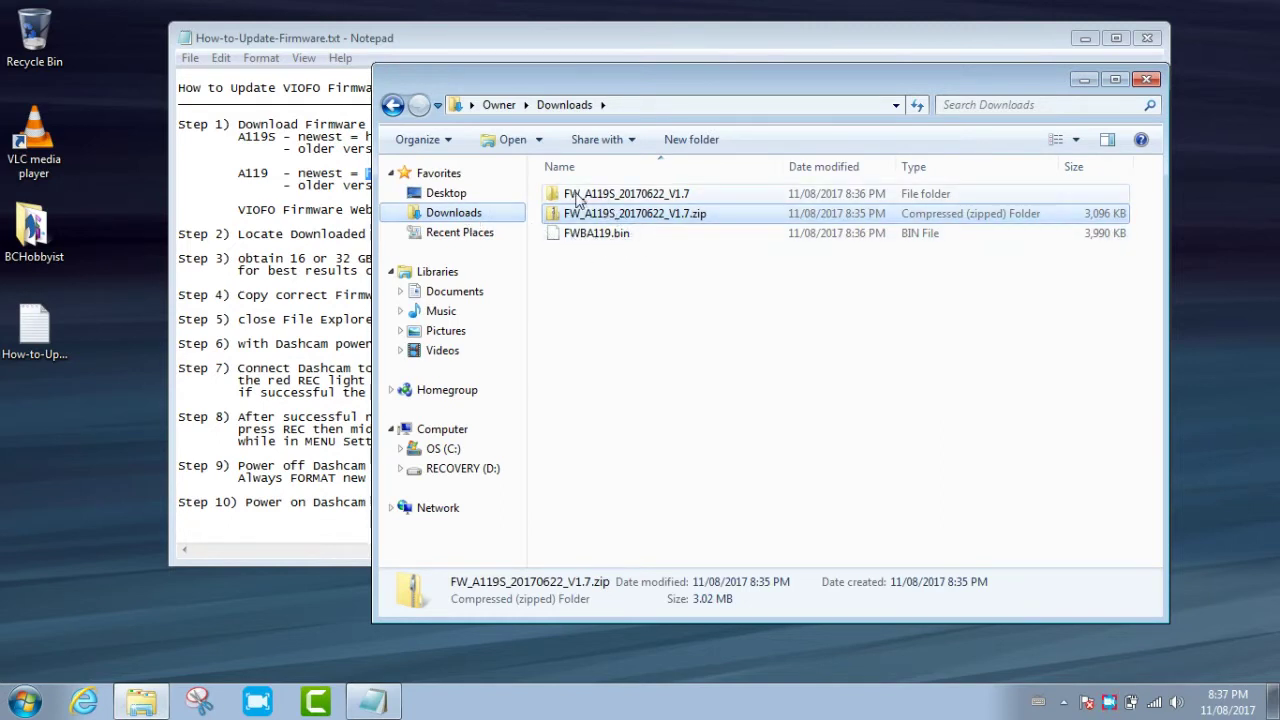
{"action": "mouse_move", "coordinate": [595, 203]}
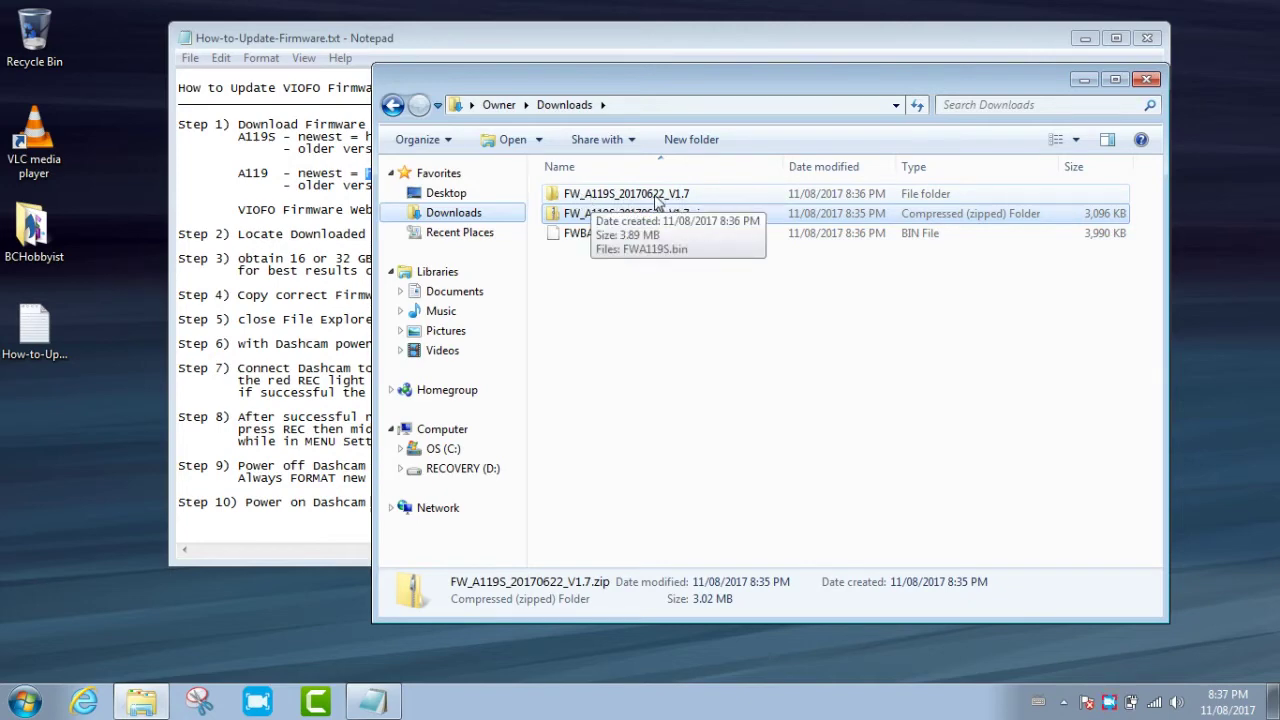
{"action": "double_click", "coordinate": [658, 199]}
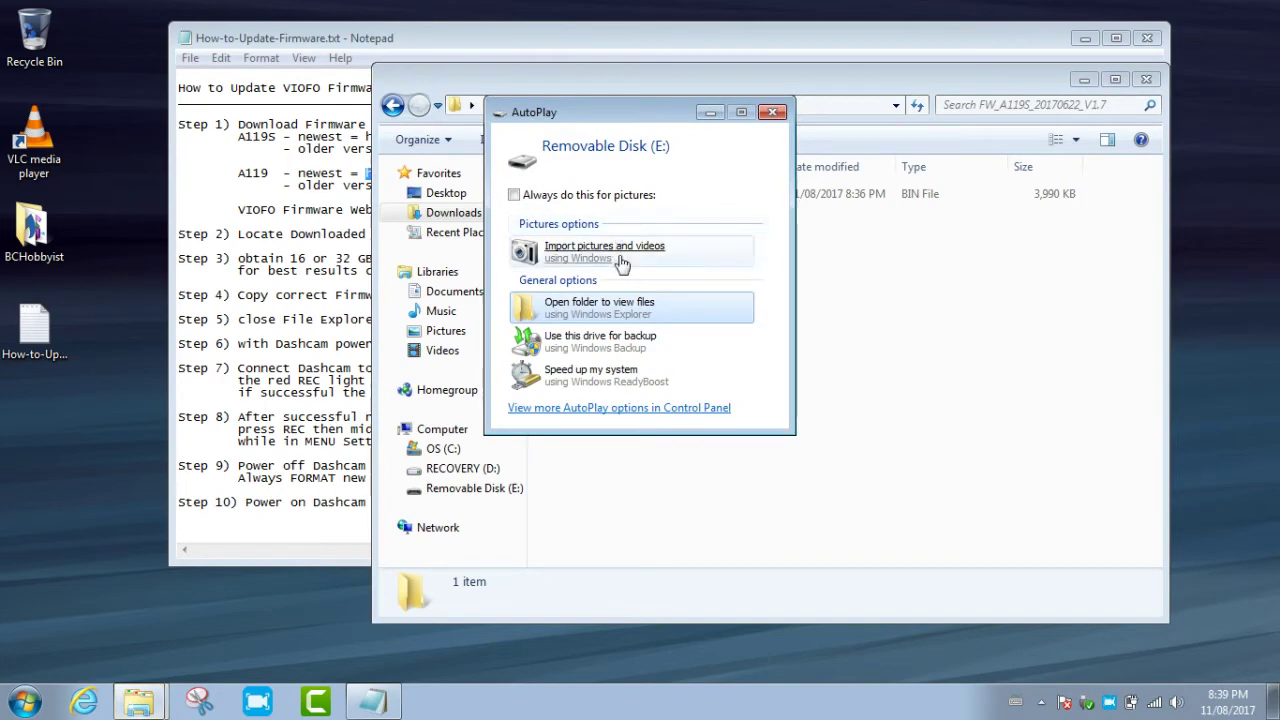
Open Removable Disk (E:) to view its files, examine the Movie folder inside DCIM, and go back to DCIM.
{"action": "left_click", "coordinate": [619, 313]}
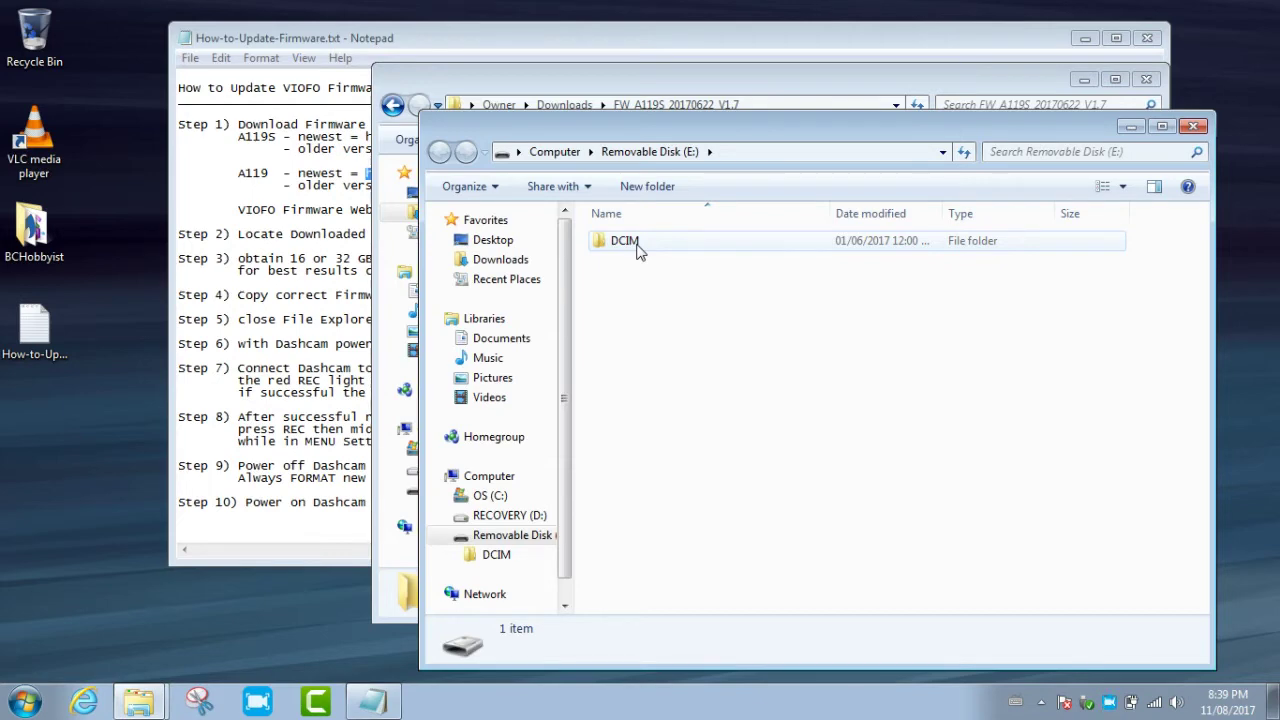
{"action": "double_click", "coordinate": [640, 250]}
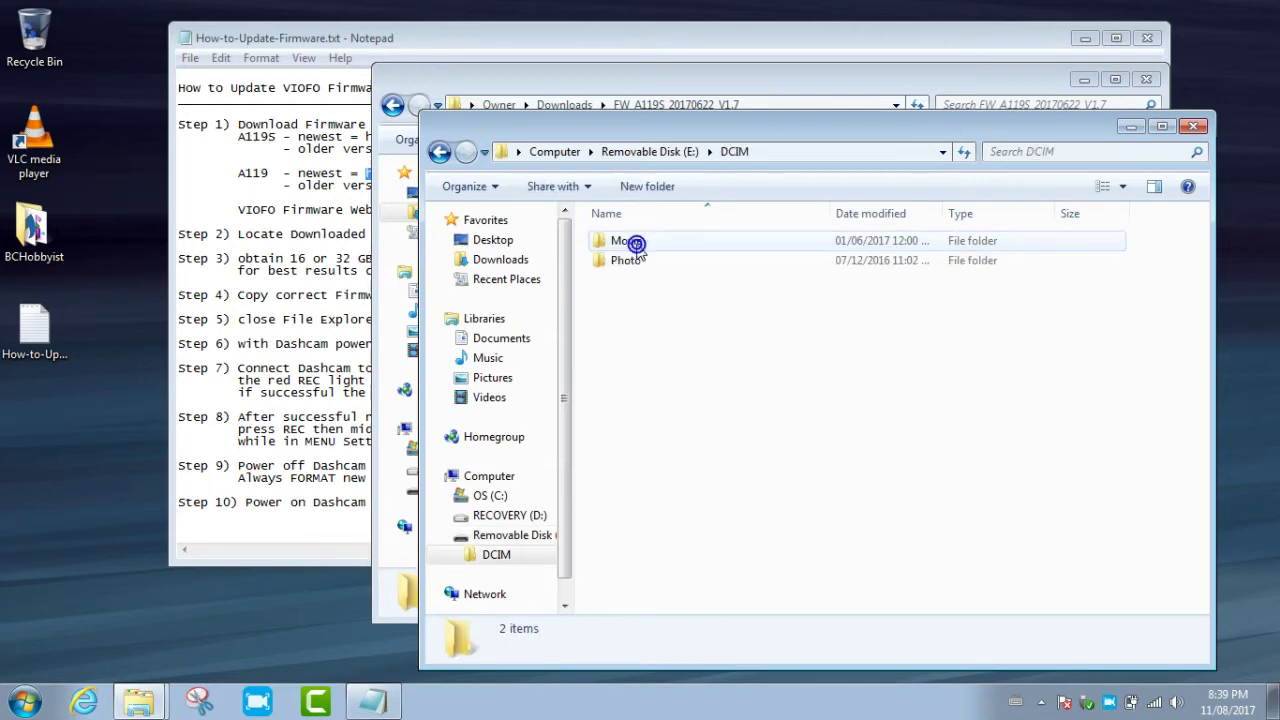
{"action": "double_click", "coordinate": [675, 247]}
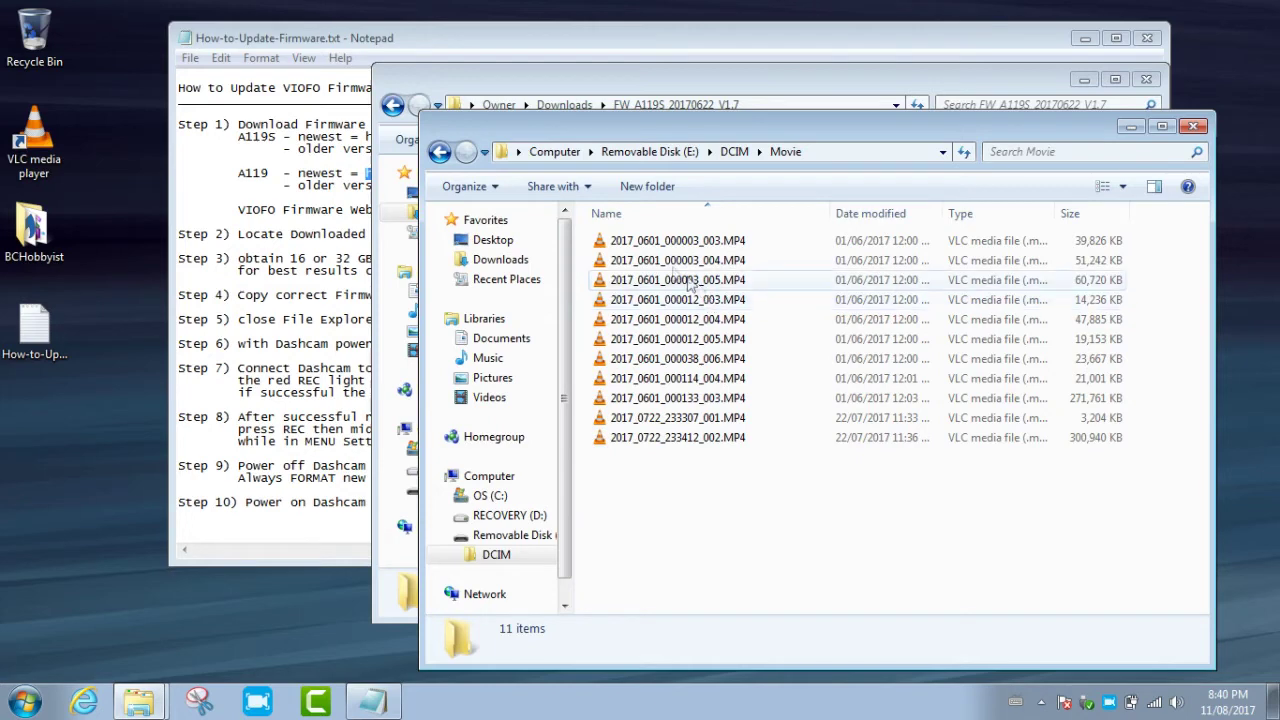
{"action": "left_click", "coordinate": [440, 153]}
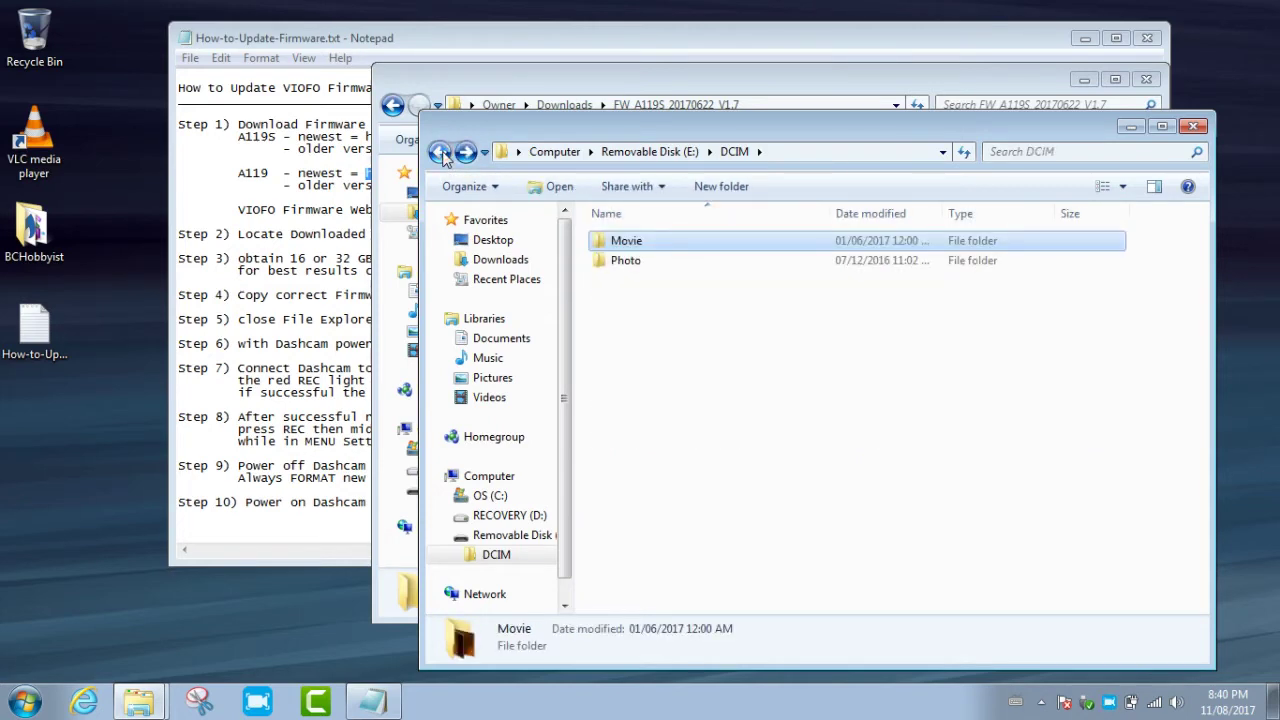
Close the Removable Disk (E:) window and copy FWA119S.bin from the extracted firmware folder to the root of Removable Disk (E:).
{"action": "left_click", "coordinate": [440, 153]}
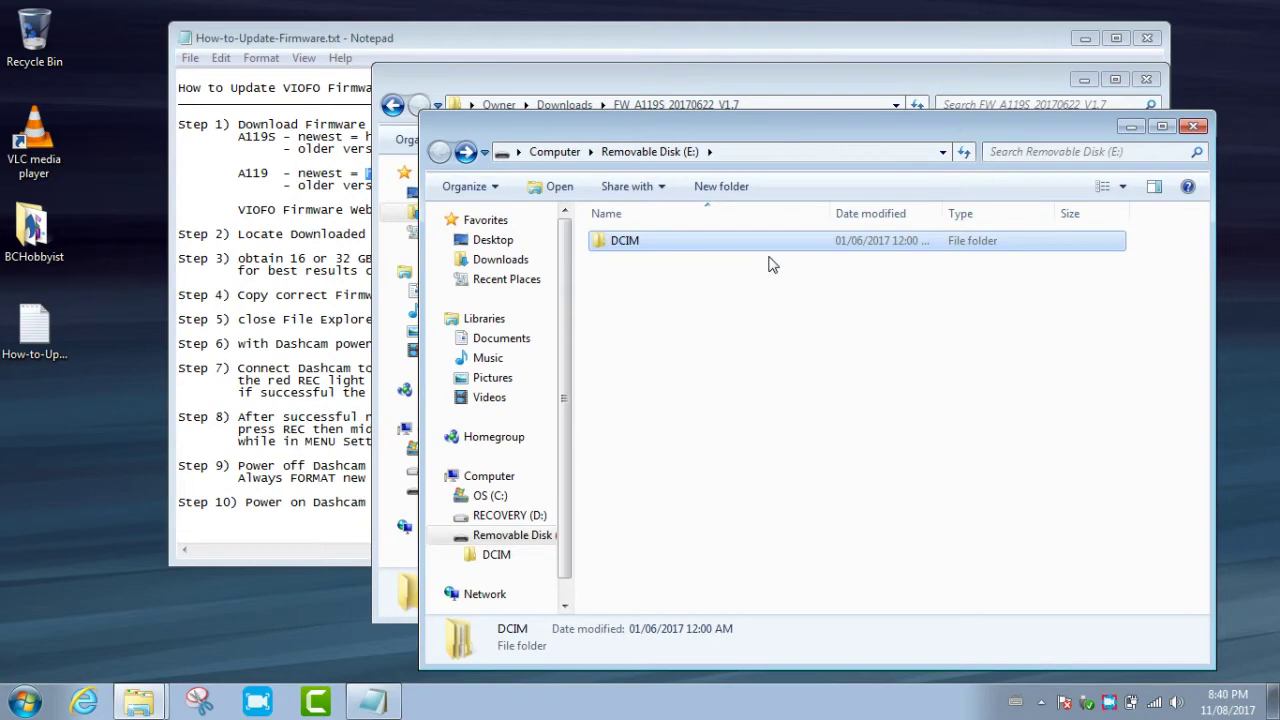
{"action": "left_click", "coordinate": [1197, 127]}
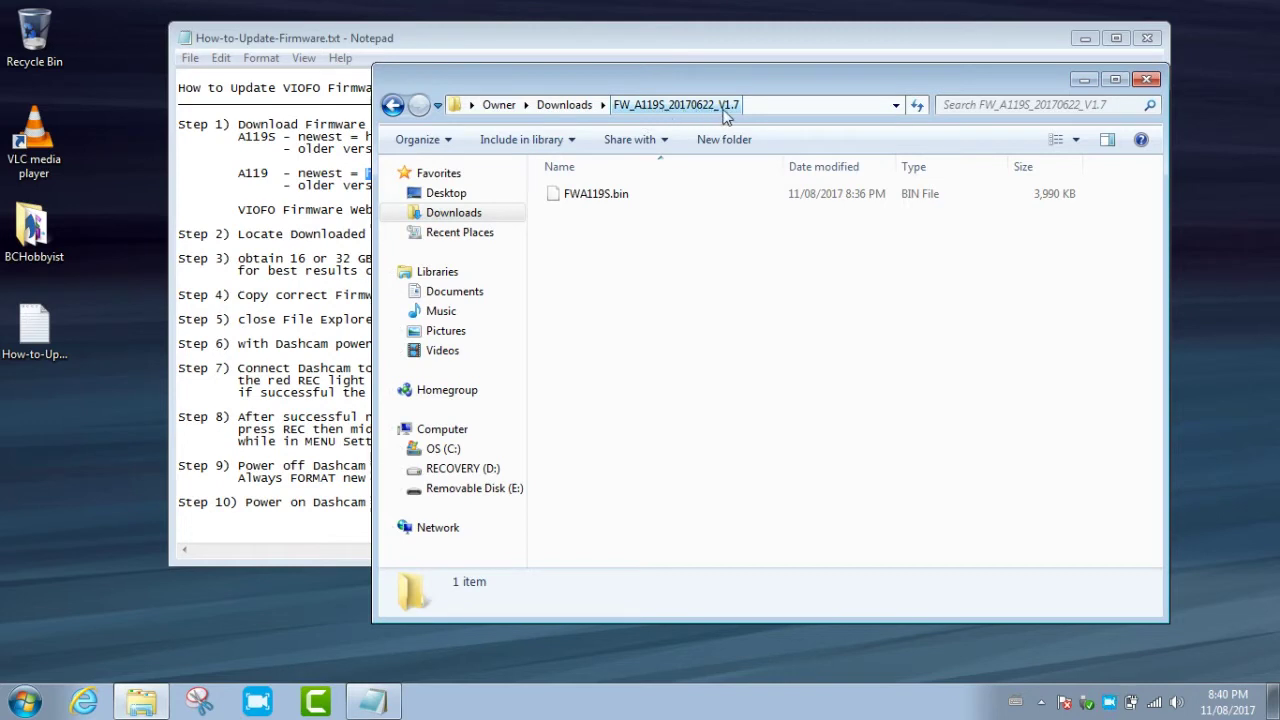
{"action": "left_click", "coordinate": [619, 202]}
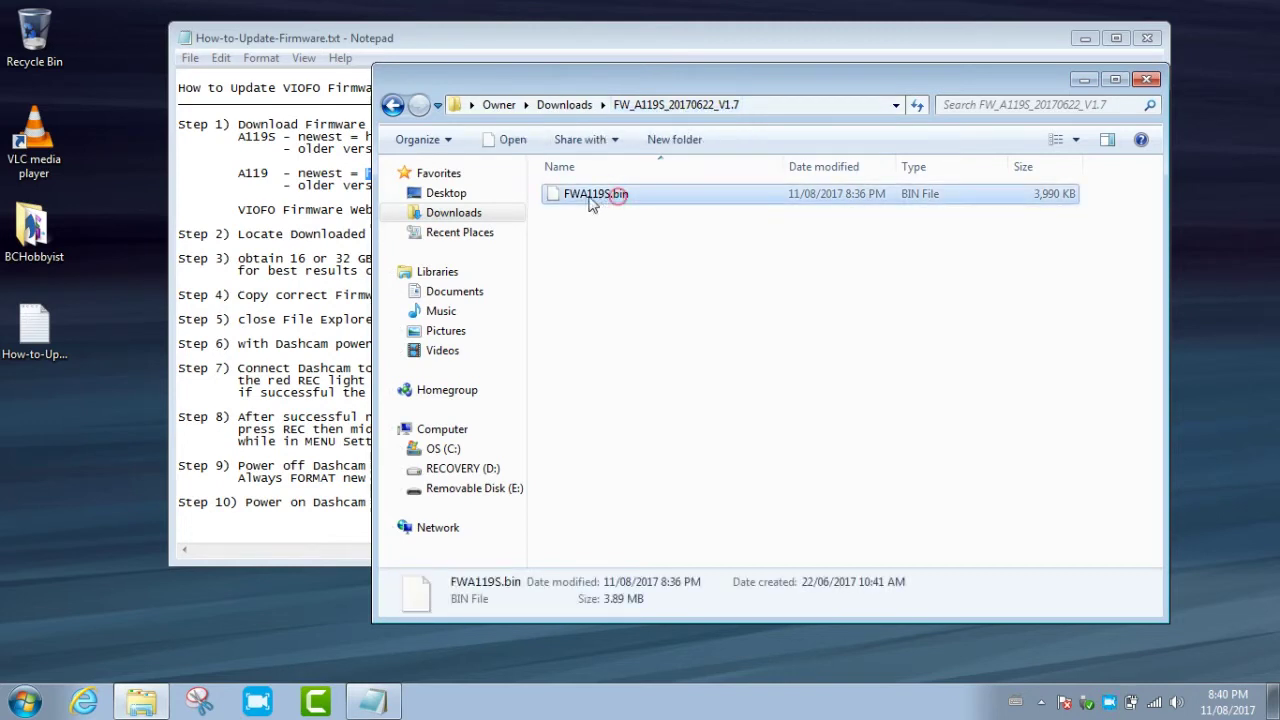
{"action": "left_click_drag", "start_coordinate": [594, 196], "coordinate": [488, 500]}
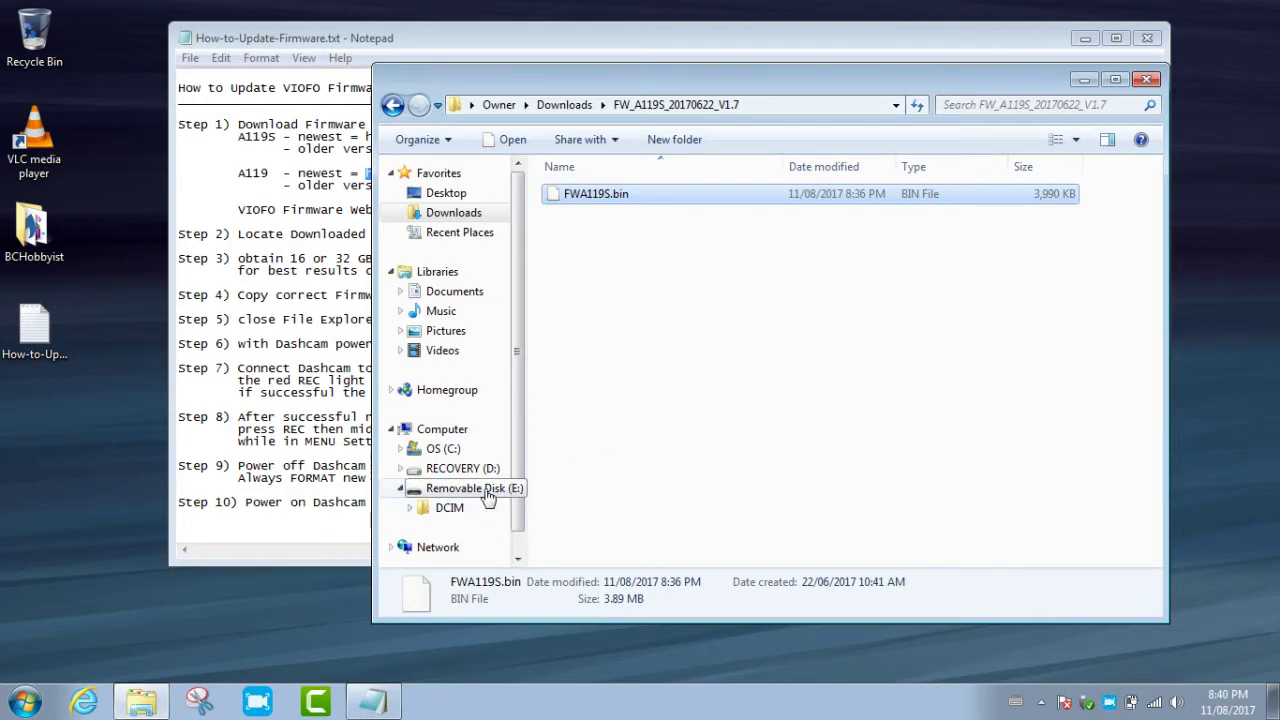
Open Removable Disk (E:) to check the copied FWA119S.bin file, and close the Explorer window.
{"action": "left_click", "coordinate": [488, 496]}
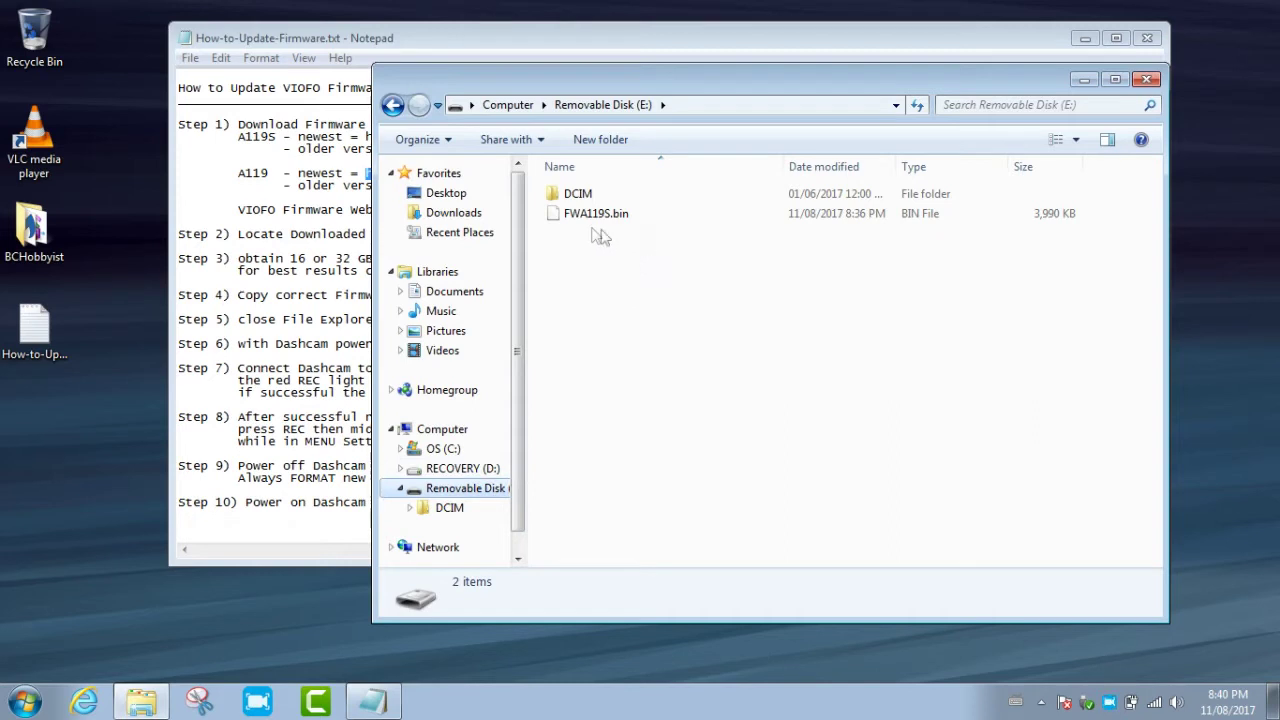
{"action": "mouse_move", "coordinate": [621, 228]}
{"action": "left_click", "coordinate": [1147, 80]}
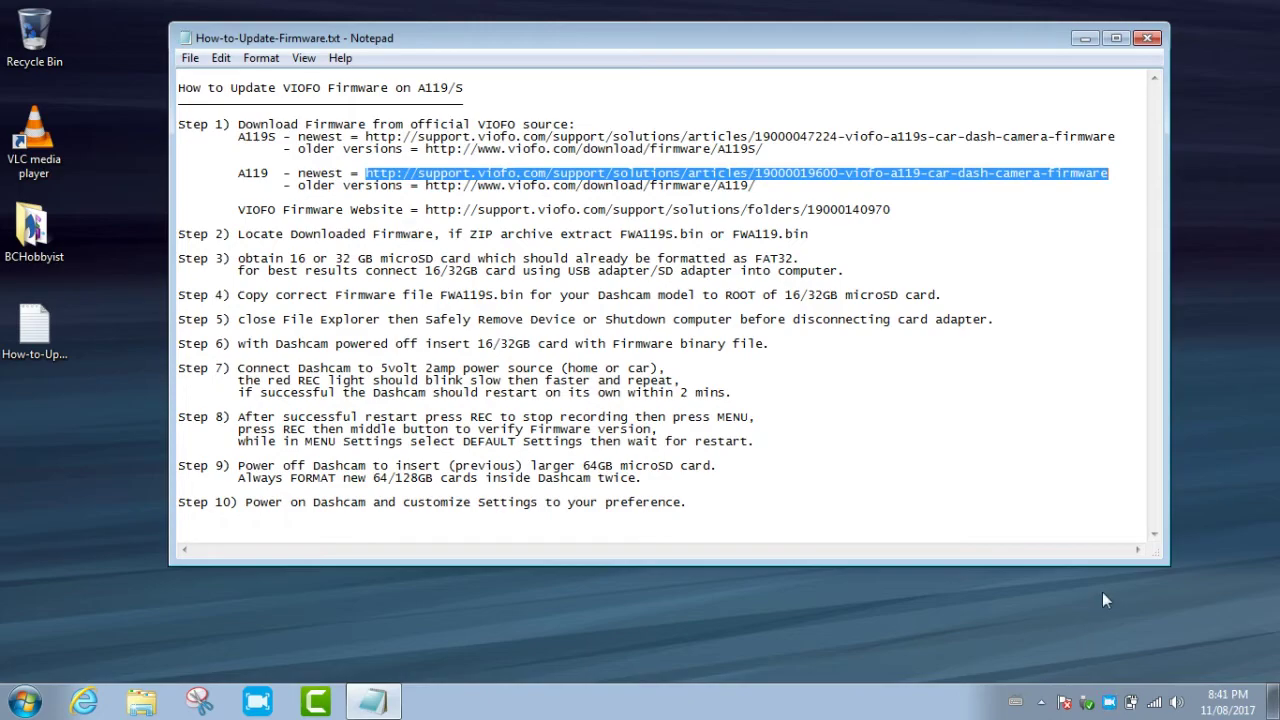
{"action": "key", "text": "ctrl+a"}
{"action": "key", "text": "Delete"}
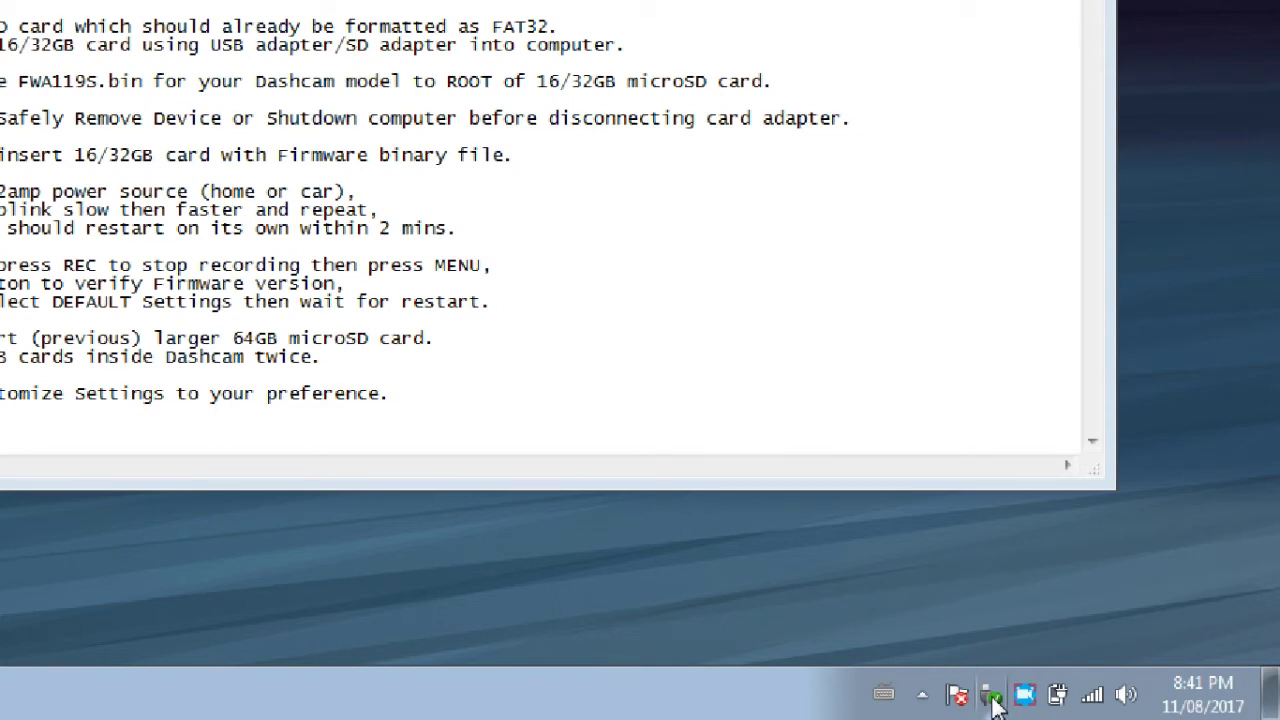
Safely eject the microSD RDR card reader holding Removable Disk (E:).
{"action": "left_click", "coordinate": [993, 703]}
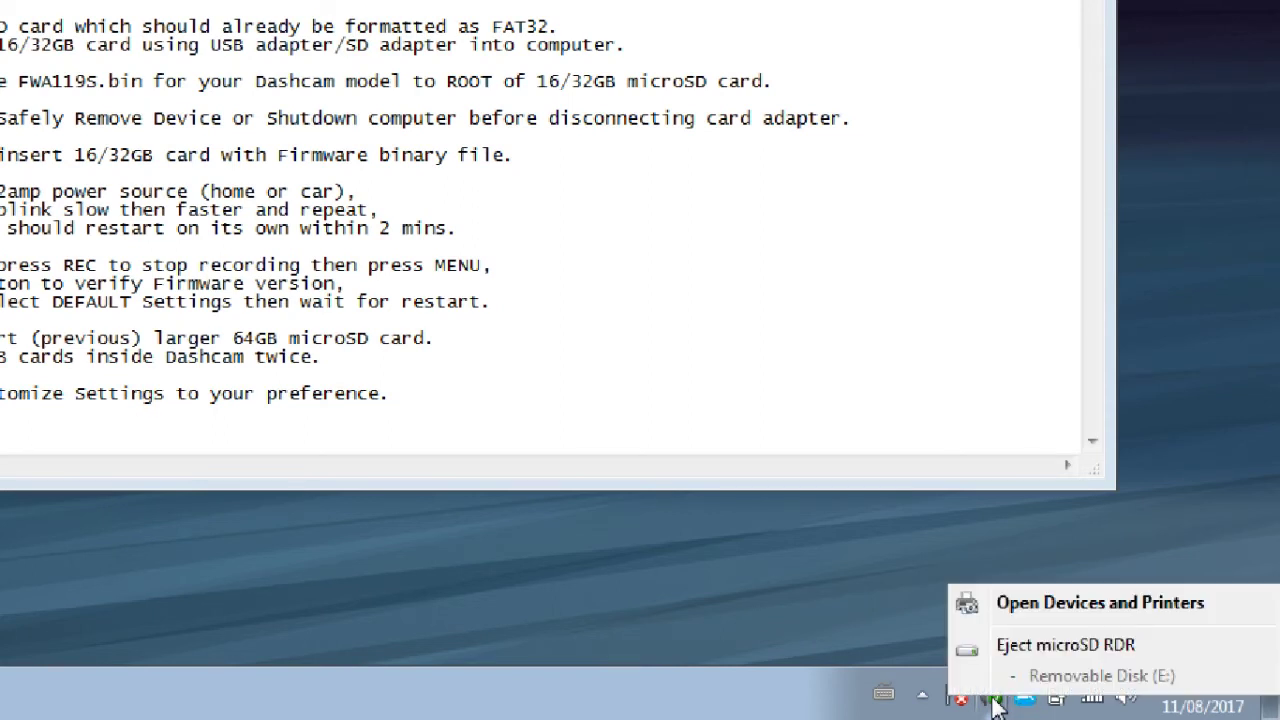
{"action": "left_click", "coordinate": [1150, 648]}
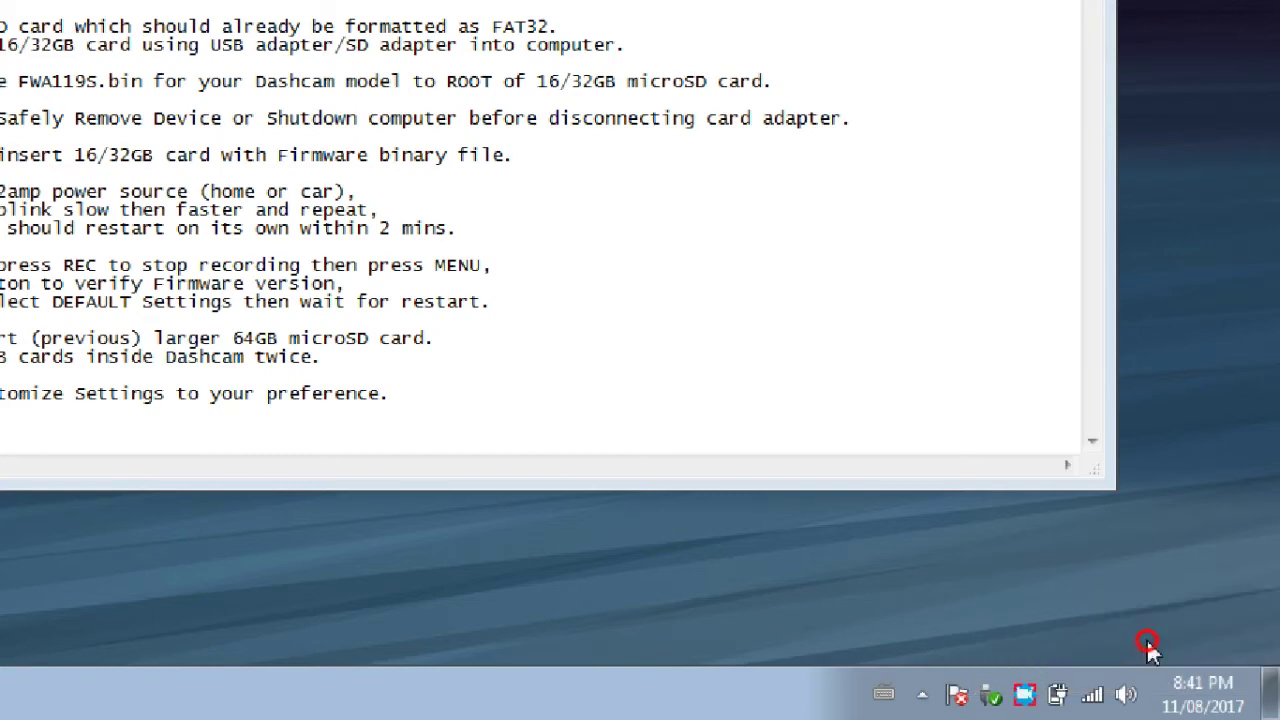